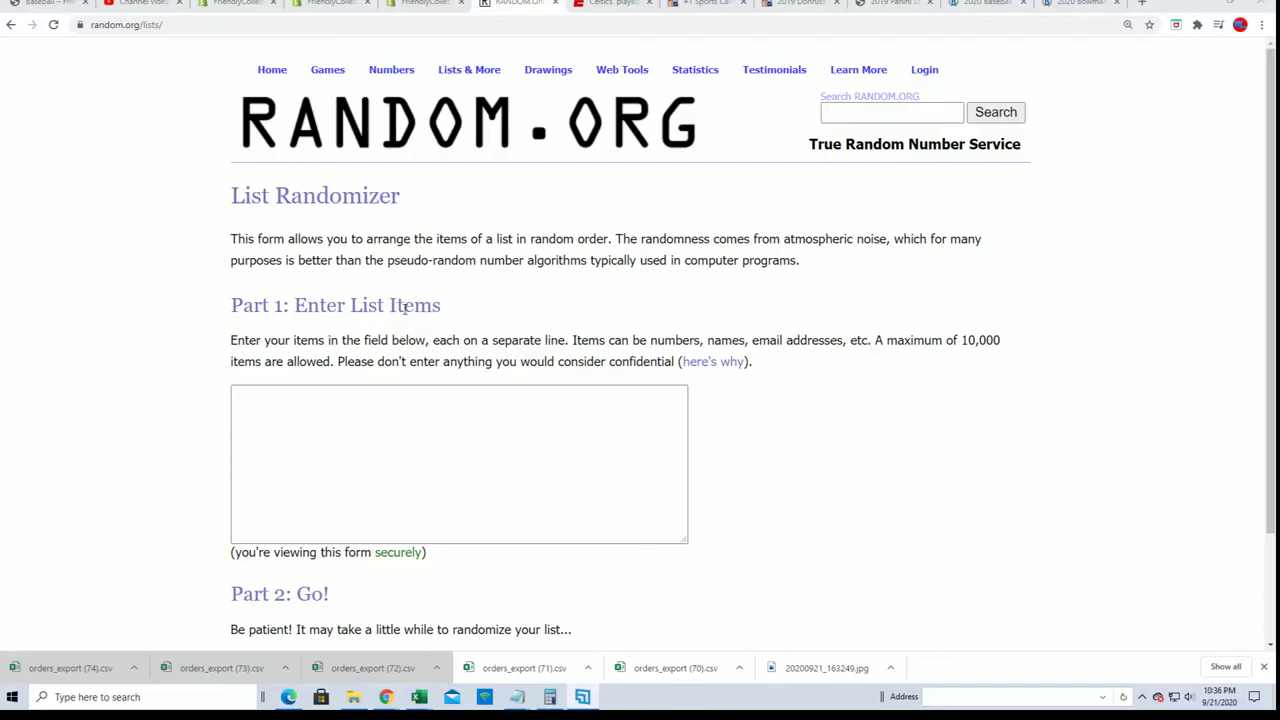
- Copy the 30 owner names from Notepad into the RANDOM.ORG list box
{"action": "left_click", "coordinate": [582, 697]}
{"action": "left_click_drag", "start_coordinate": [1240, 186], "coordinate": [877, 138]}
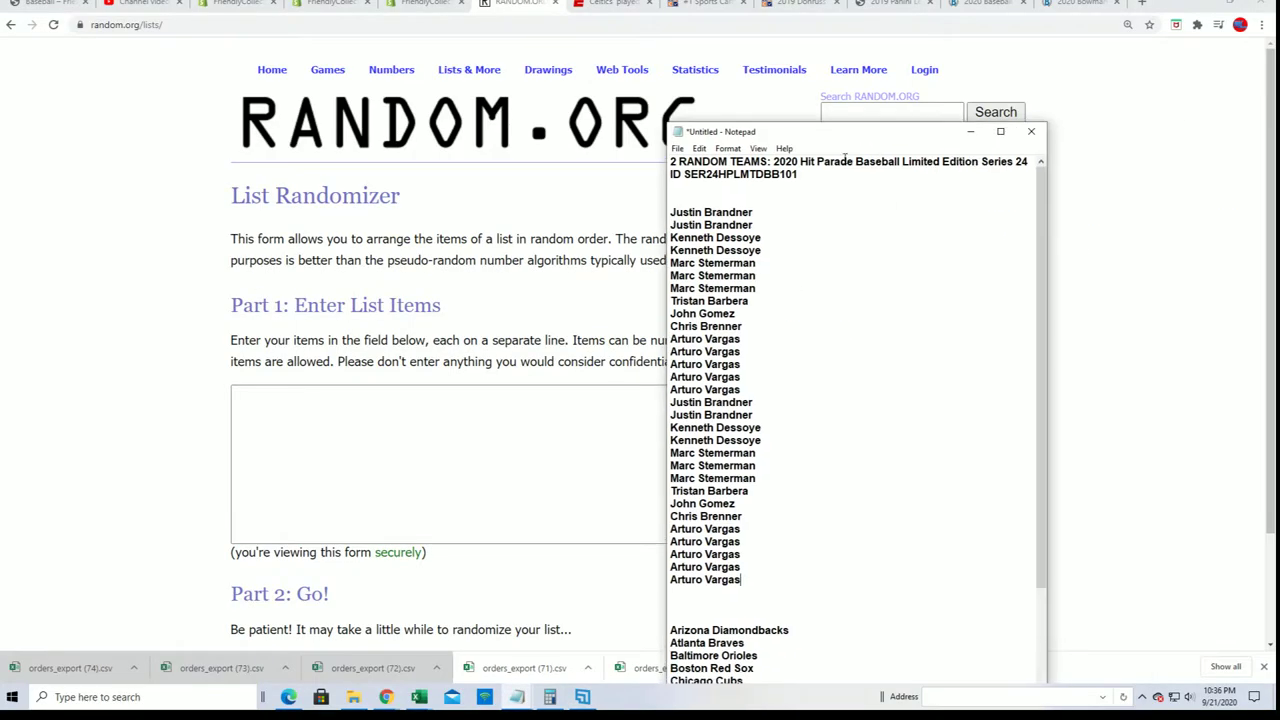
{"action": "mouse_move", "coordinate": [753, 572]}
{"action": "left_mouse_down"}
{"action": "mouse_move", "coordinate": [755, 225]}
{"action": "mouse_move", "coordinate": [658, 214]}
{"action": "left_mouse_up"}
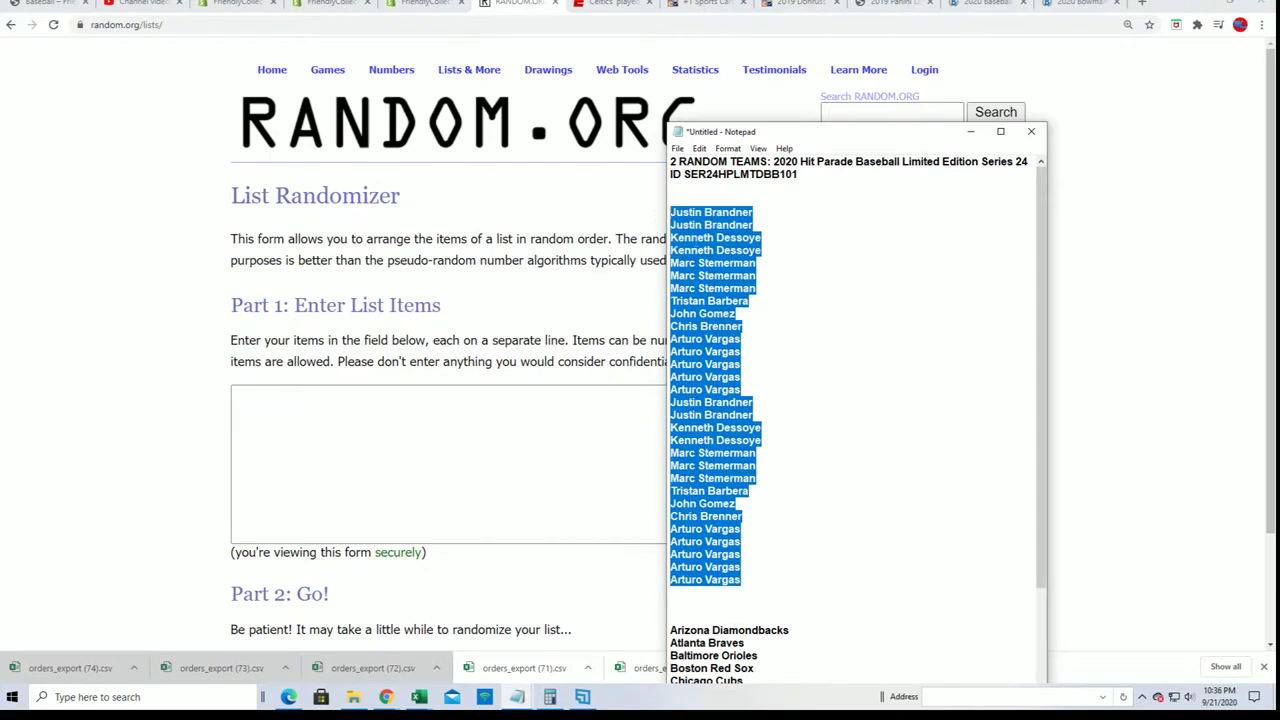
{"action": "right_click", "coordinate": [712, 243]}
{"action": "left_click", "coordinate": [729, 284]}
{"action": "left_click", "coordinate": [251, 406]}
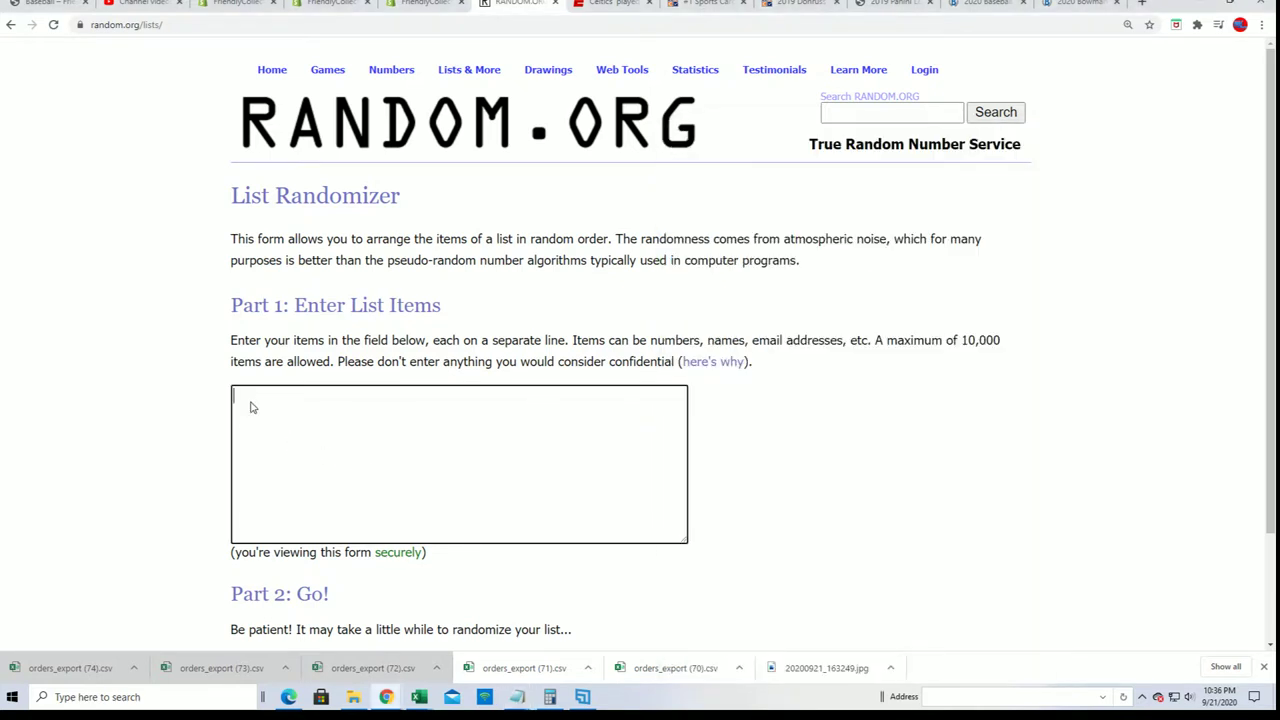
{"action": "right_click", "coordinate": [251, 406]}
{"action": "left_click", "coordinate": [282, 507]}
{"action": "scroll", "coordinate": [677, 483], "scroll_direction": "down", "scroll_amount": 3}
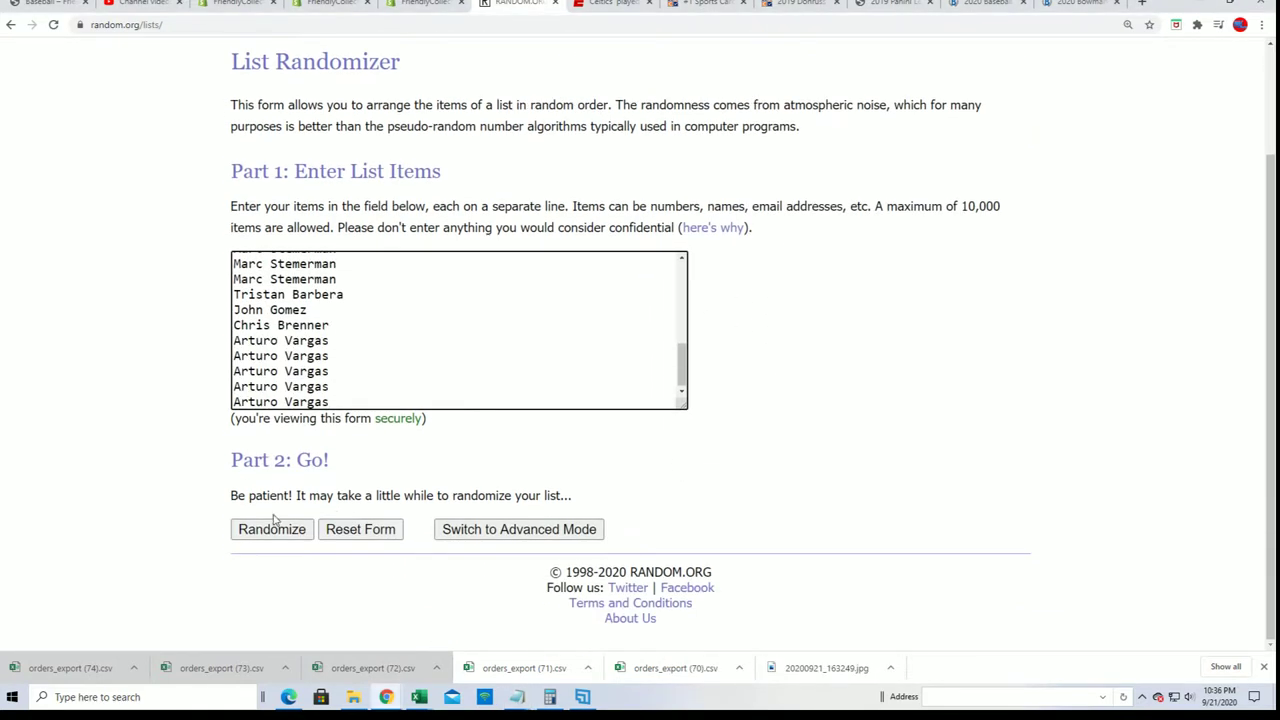
- Randomize the owner list, then reshuffle it six more times
{"action": "left_click", "coordinate": [277, 527]}
{"action": "scroll", "coordinate": [483, 397], "scroll_direction": "down", "scroll_amount": 3}
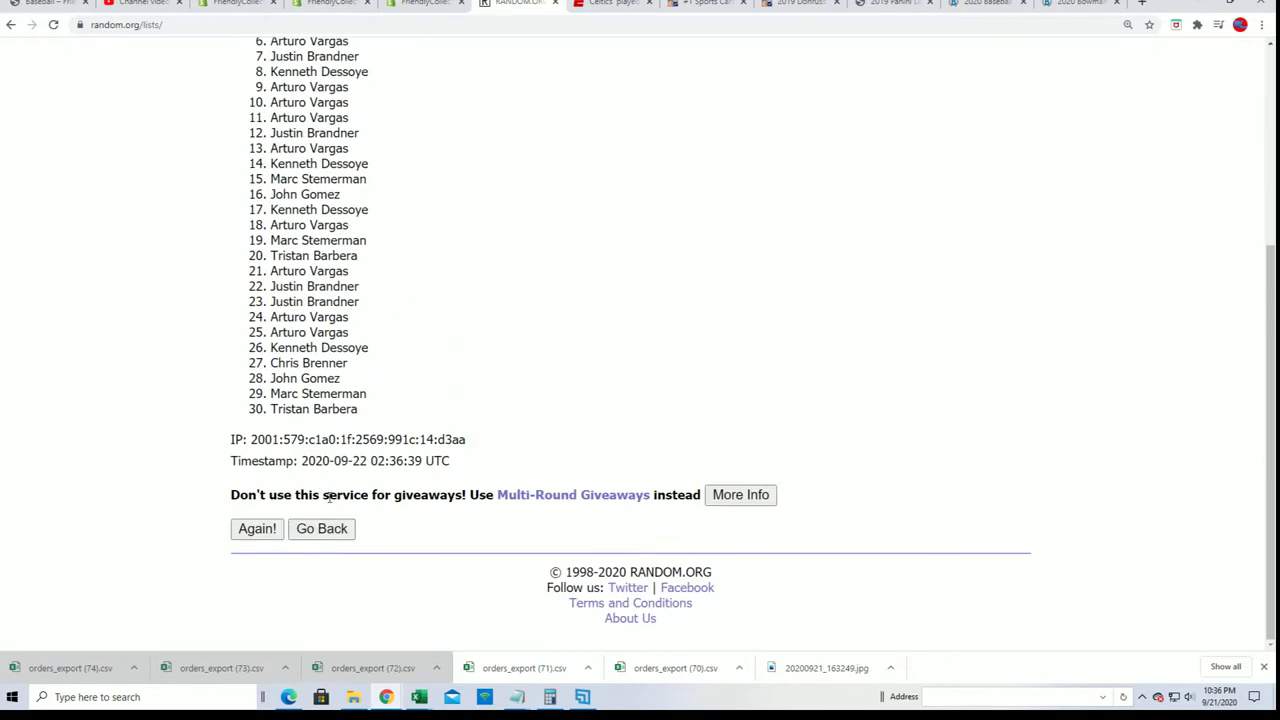
{"action": "left_click", "coordinate": [257, 528]}
{"action": "scroll", "coordinate": [406, 391], "scroll_direction": "down", "scroll_amount": 10}
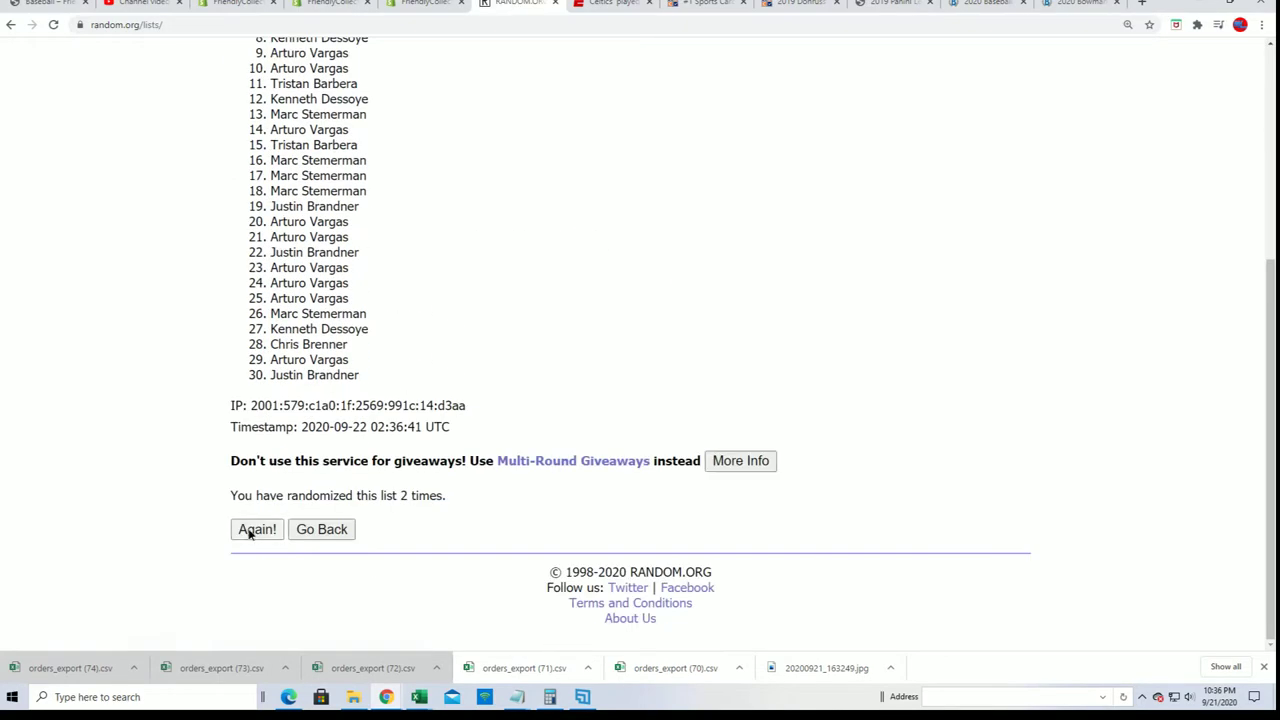
{"action": "left_click", "coordinate": [250, 533]}
{"action": "left_click", "coordinate": [254, 531]}
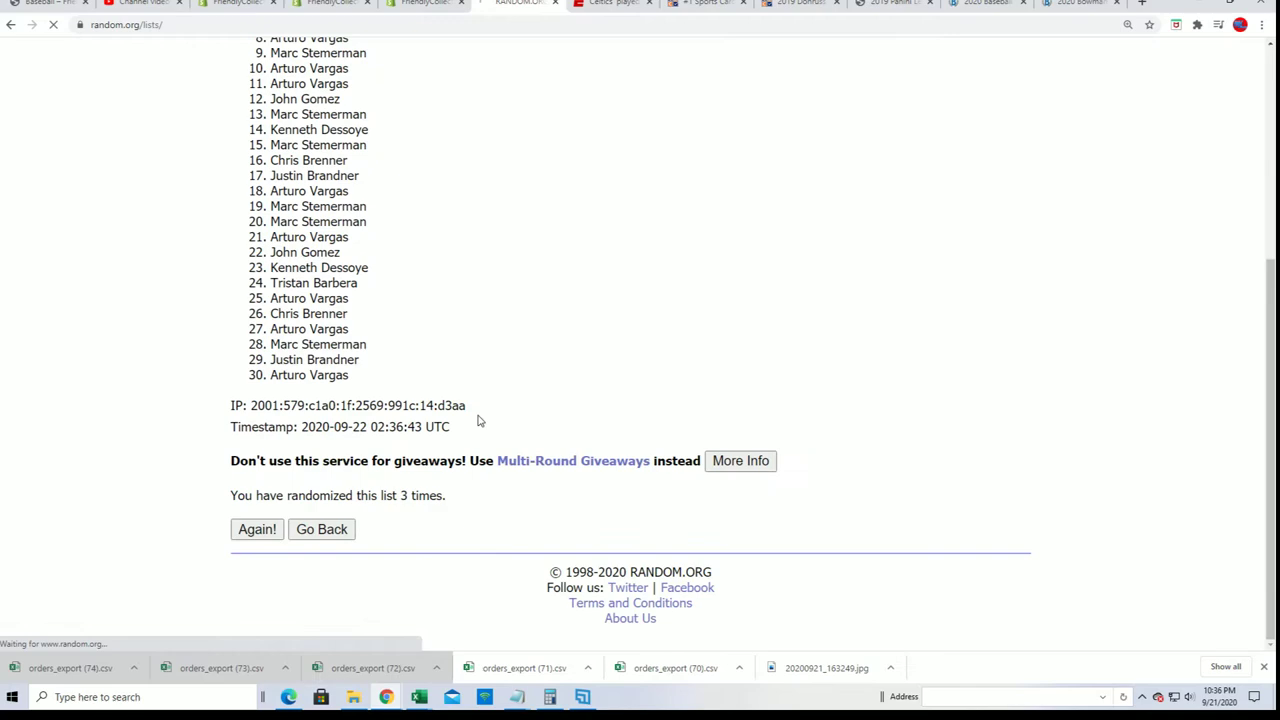
{"action": "left_click", "coordinate": [257, 529]}
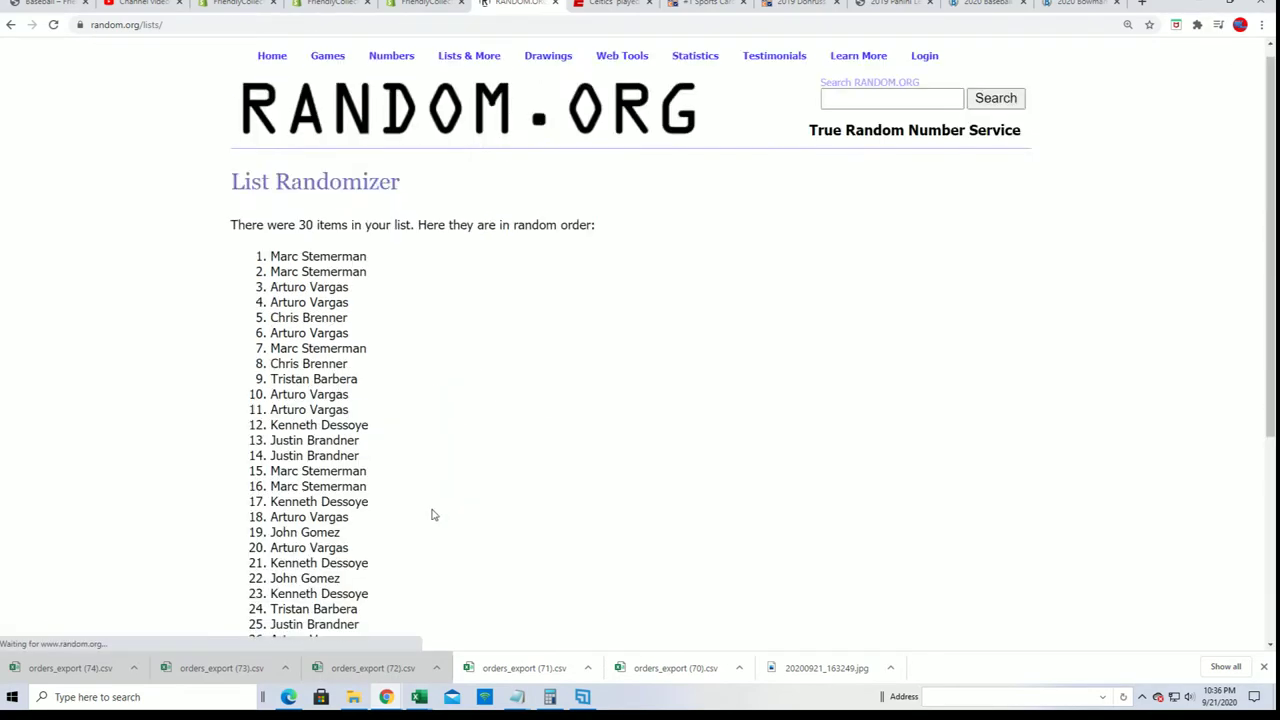
{"action": "scroll", "coordinate": [433, 515], "scroll_direction": "down", "scroll_amount": 5}
{"action": "left_click", "coordinate": [253, 526]}
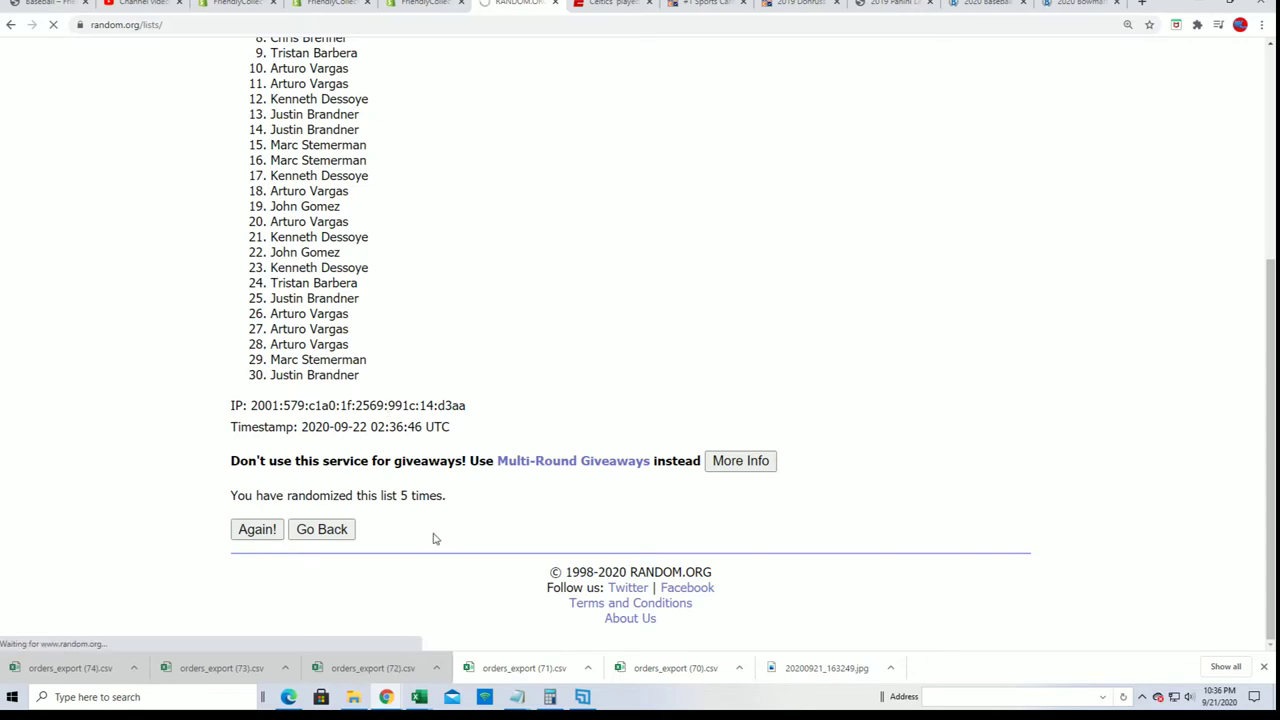
{"action": "scroll", "coordinate": [428, 522], "scroll_direction": "down", "scroll_amount": 5}
{"action": "left_click", "coordinate": [257, 529]}
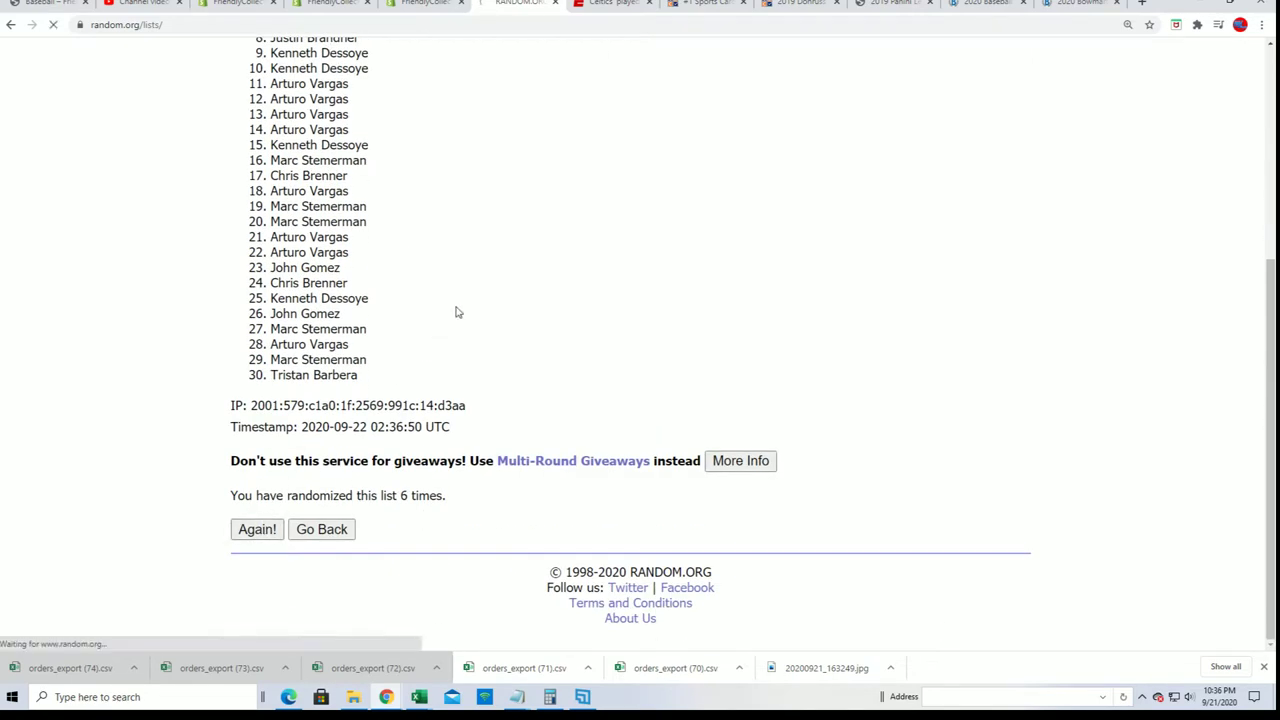
- Copy all 30 shuffled owner names from the randomizer results
{"action": "mouse_move", "coordinate": [271, 137]}
{"action": "left_mouse_down"}
{"action": "mouse_move", "coordinate": [372, 274]}
{"action": "mouse_move", "coordinate": [401, 587]}
{"action": "left_mouse_up"}
{"action": "right_click", "coordinate": [320, 210]}
{"action": "left_click", "coordinate": [350, 218]}
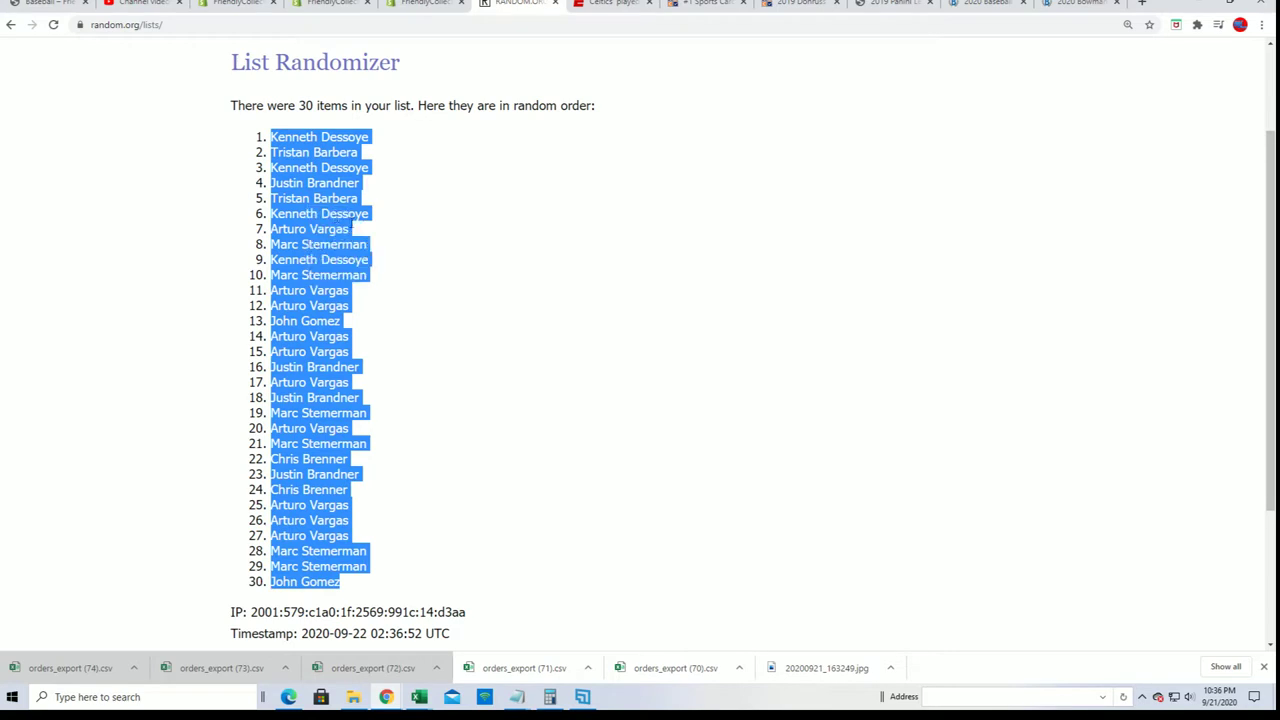
{"action": "scroll", "coordinate": [500, 450], "scroll_direction": "down", "scroll_amount": 2}
{"action": "scroll", "coordinate": [535, 516], "scroll_direction": "up", "scroll_amount": 2}
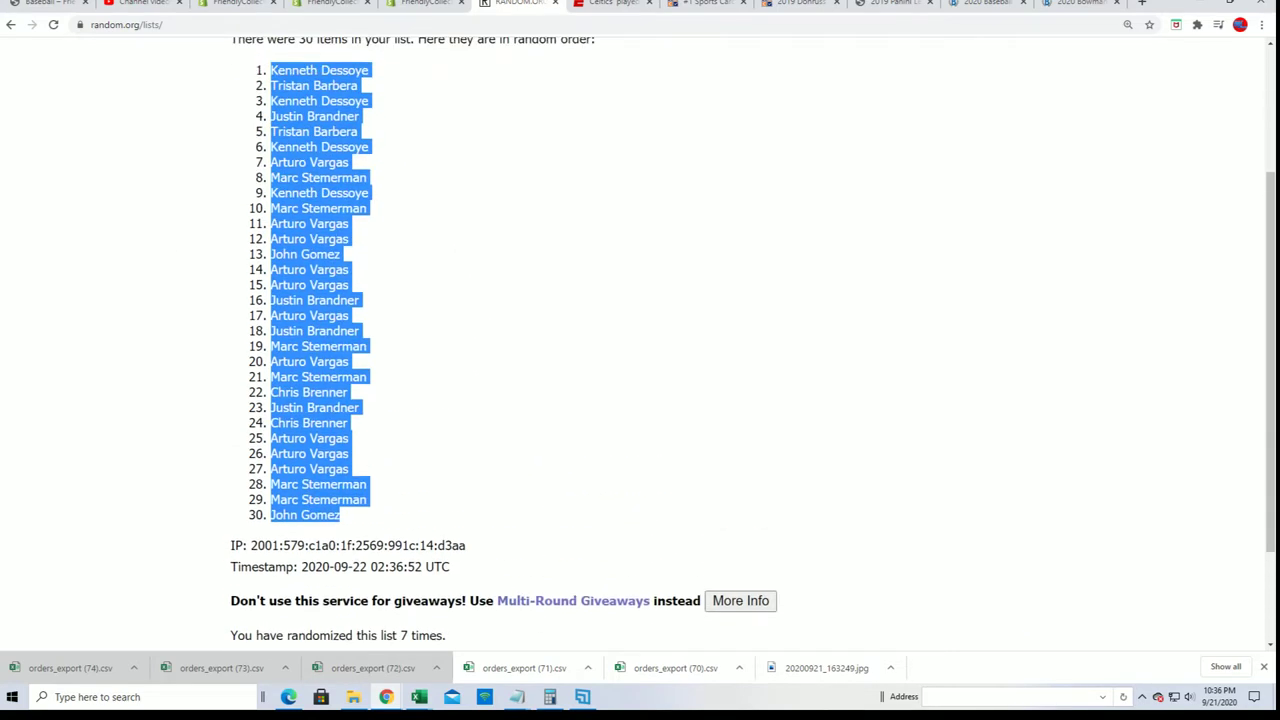
- Paste the names into Excel at A2 as Unicode Text via Paste Special
{"action": "key", "text": "alt+Tab"}
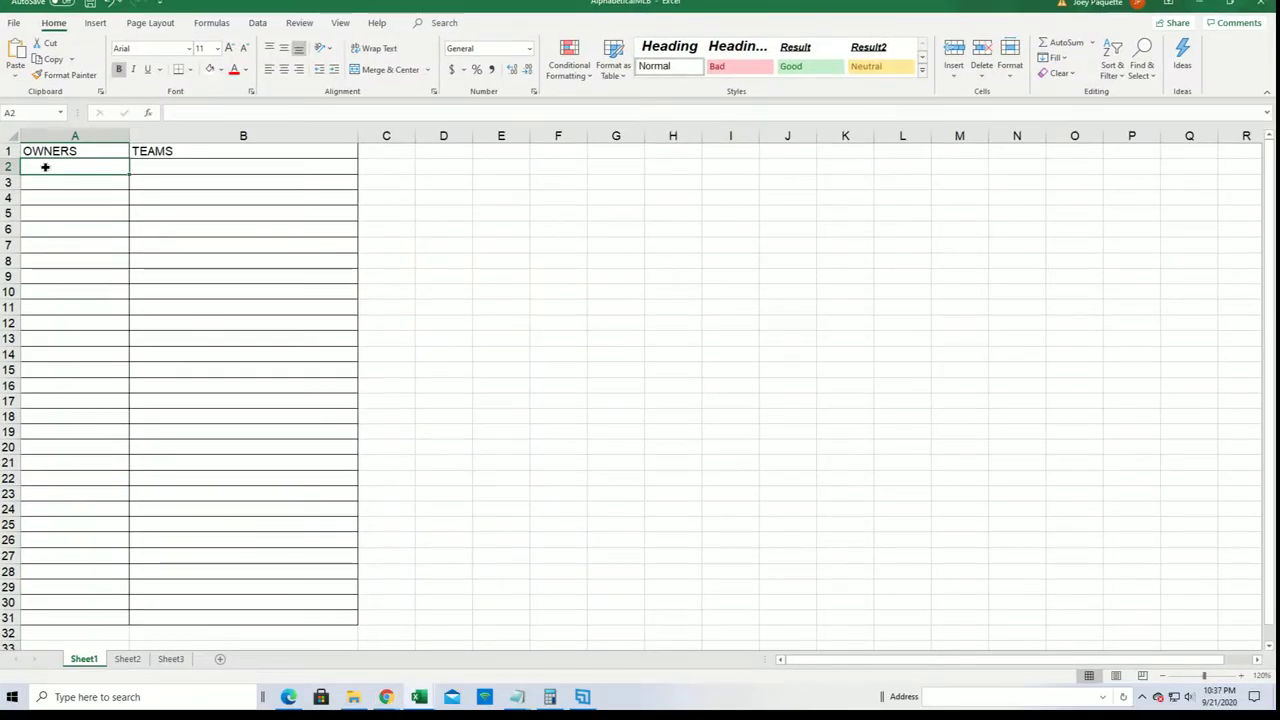
{"action": "right_click", "coordinate": [46, 166]}
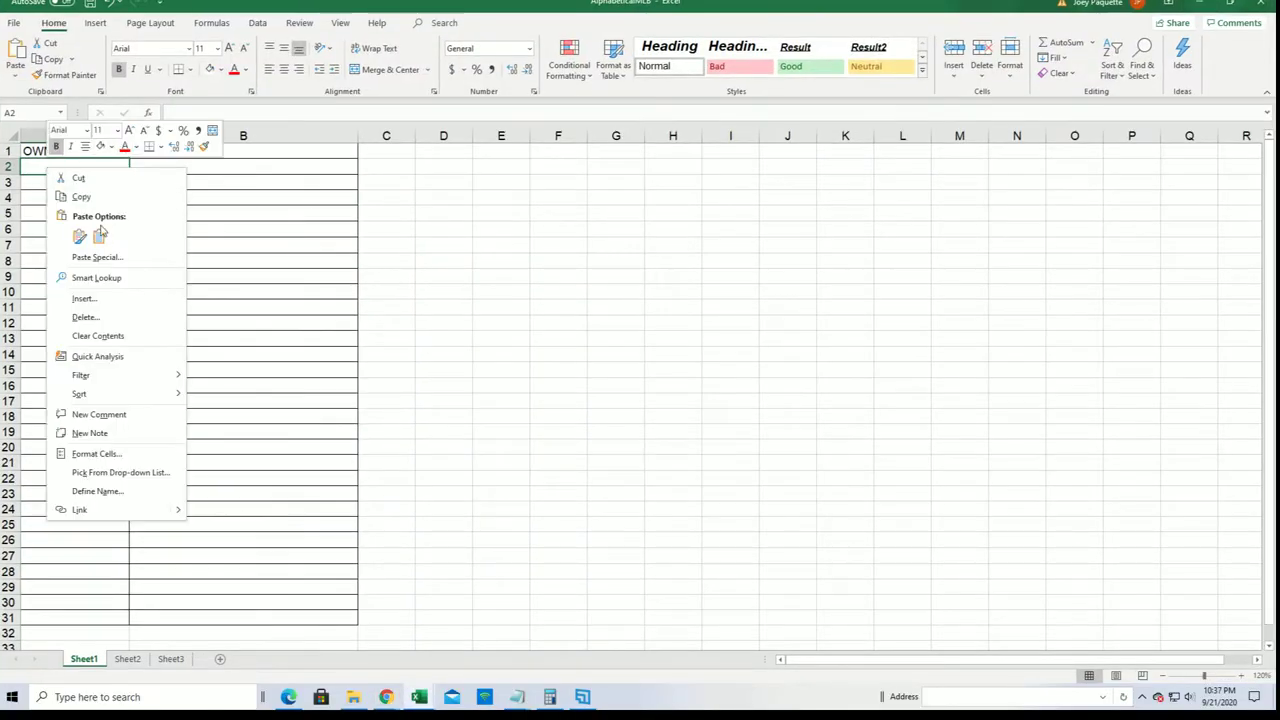
{"action": "left_click", "coordinate": [97, 257]}
{"action": "left_click", "coordinate": [80, 183]}
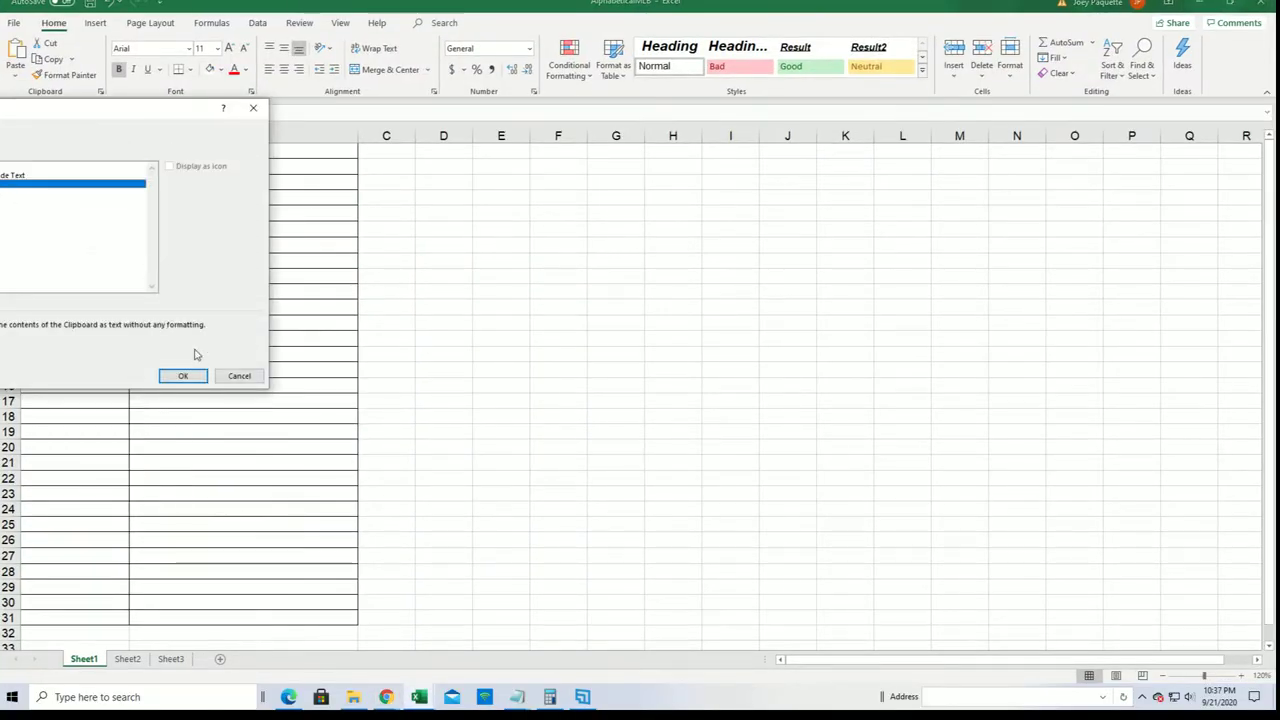
{"action": "left_click", "coordinate": [184, 376]}
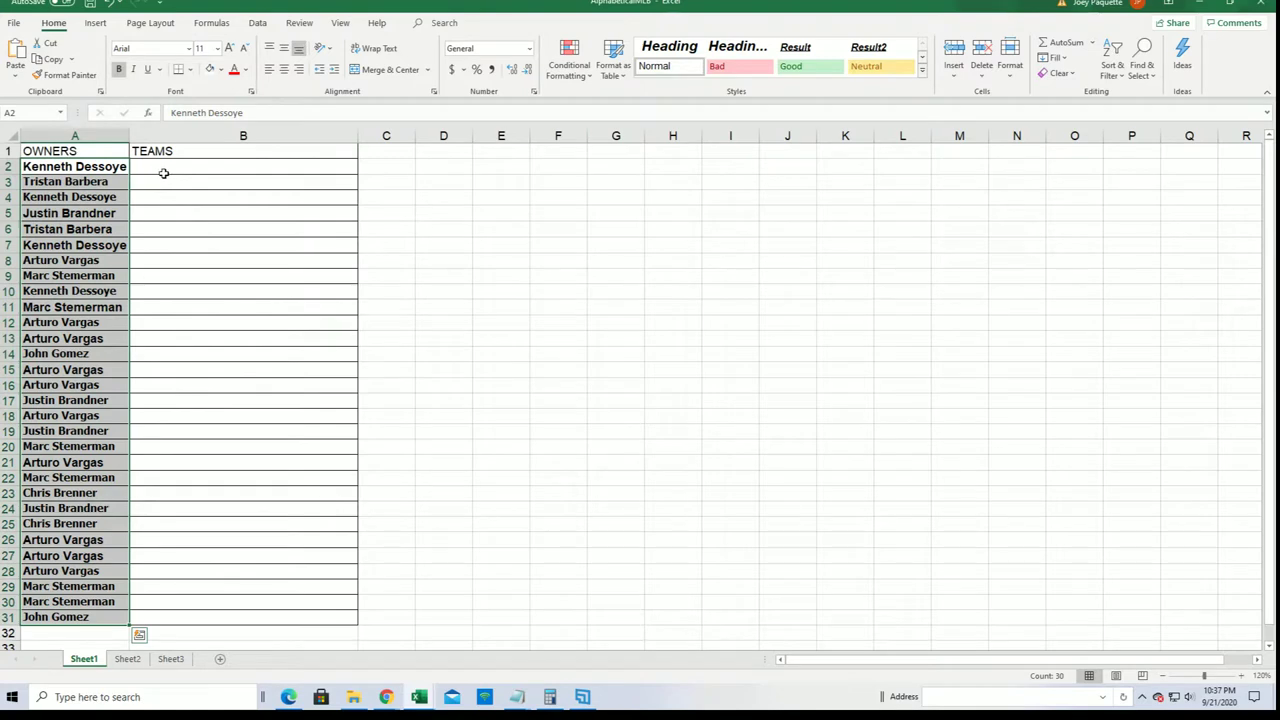
{"action": "left_click", "coordinate": [163, 173]}
- Minimize Excel and load a fresh, empty List Randomizer form
{"action": "left_click", "coordinate": [1203, 10]}
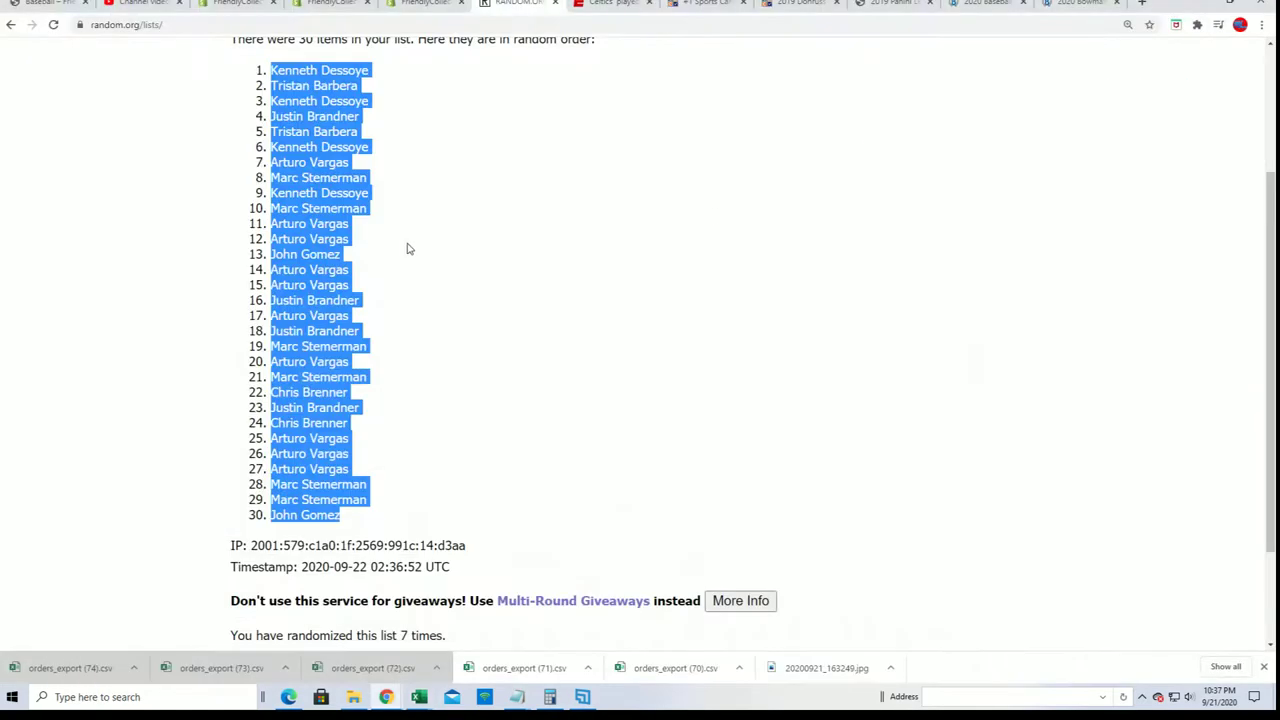
{"action": "scroll", "coordinate": [407, 248], "scroll_direction": "up", "scroll_amount": 3}
{"action": "mouse_move", "coordinate": [466, 69]}
{"action": "left_click", "coordinate": [487, 92]}
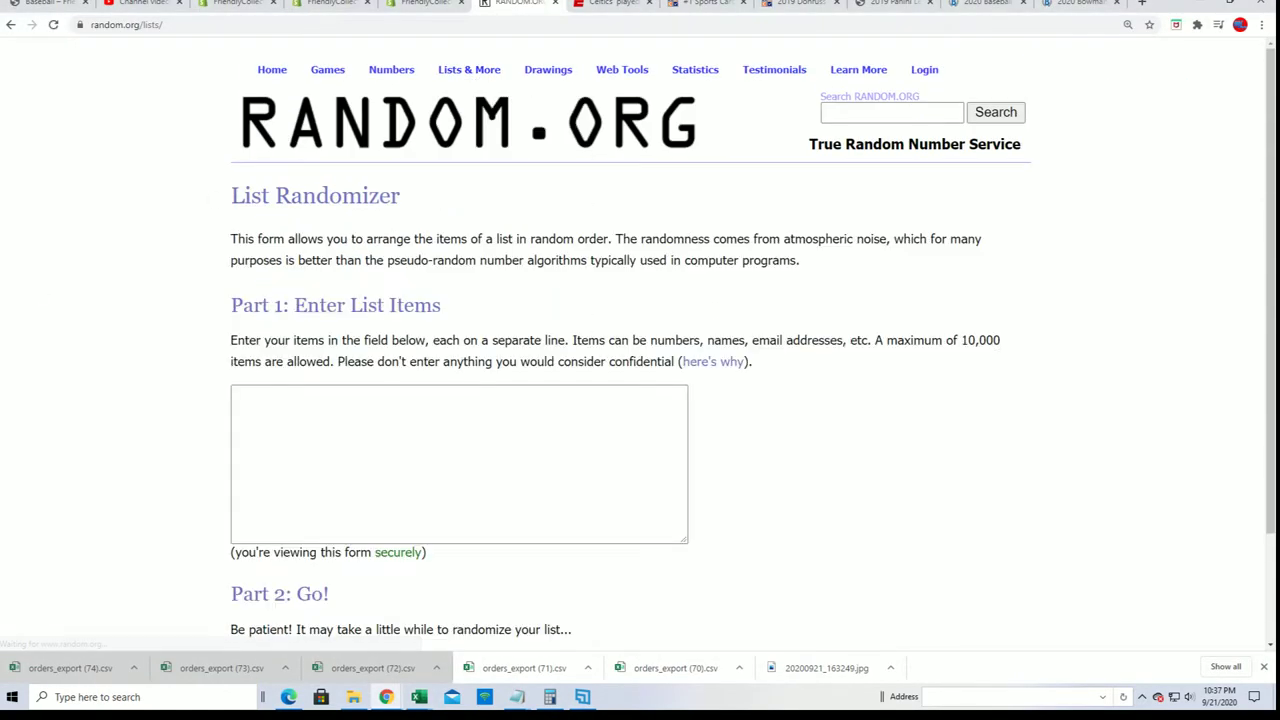
- Copy the 30 MLB teams, Arizona Diamondbacks to Washington Nationals, from Notepad into the list box
{"action": "key", "text": "alt+Tab"}
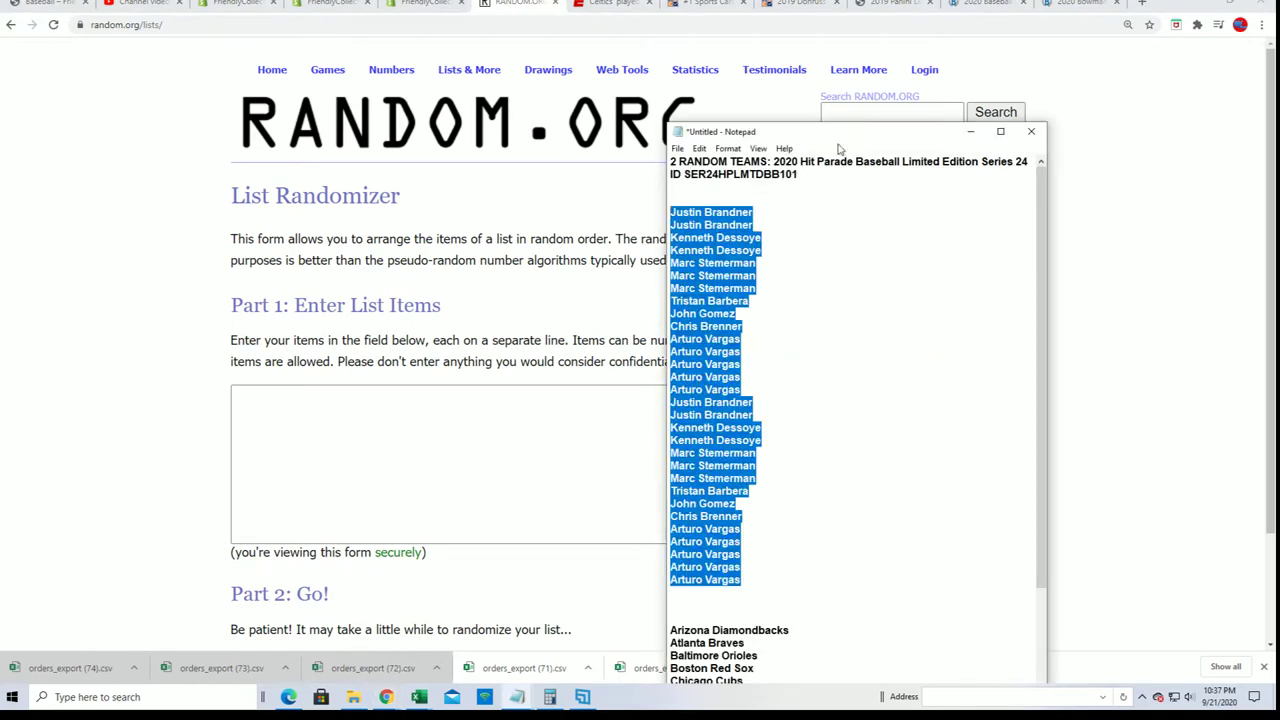
{"action": "double_click", "coordinate": [785, 125]}
{"action": "scroll", "coordinate": [812, 642], "scroll_direction": "down", "scroll_amount": 6}
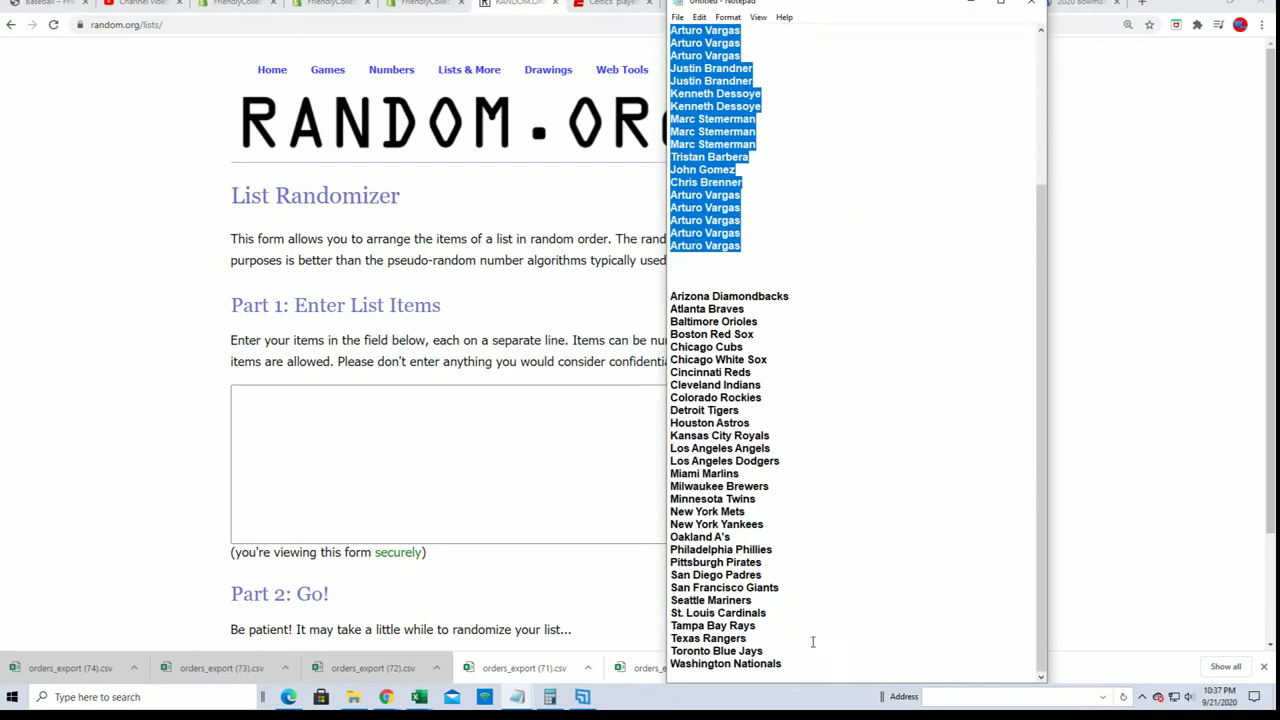
{"action": "mouse_move", "coordinate": [781, 664]}
{"action": "left_mouse_down"}
{"action": "mouse_move", "coordinate": [672, 370]}
{"action": "mouse_move", "coordinate": [670, 296]}
{"action": "left_mouse_up"}
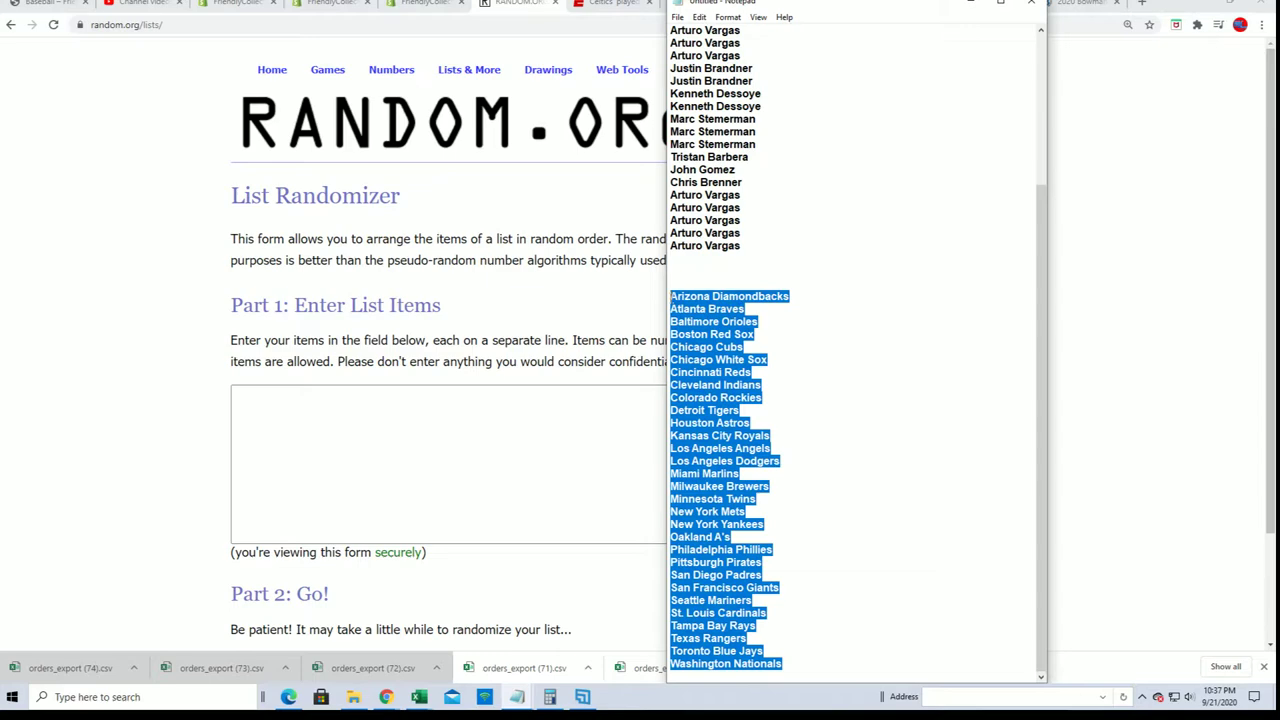
{"action": "right_click", "coordinate": [672, 300]}
{"action": "left_click", "coordinate": [705, 352]}
{"action": "left_click", "coordinate": [506, 423]}
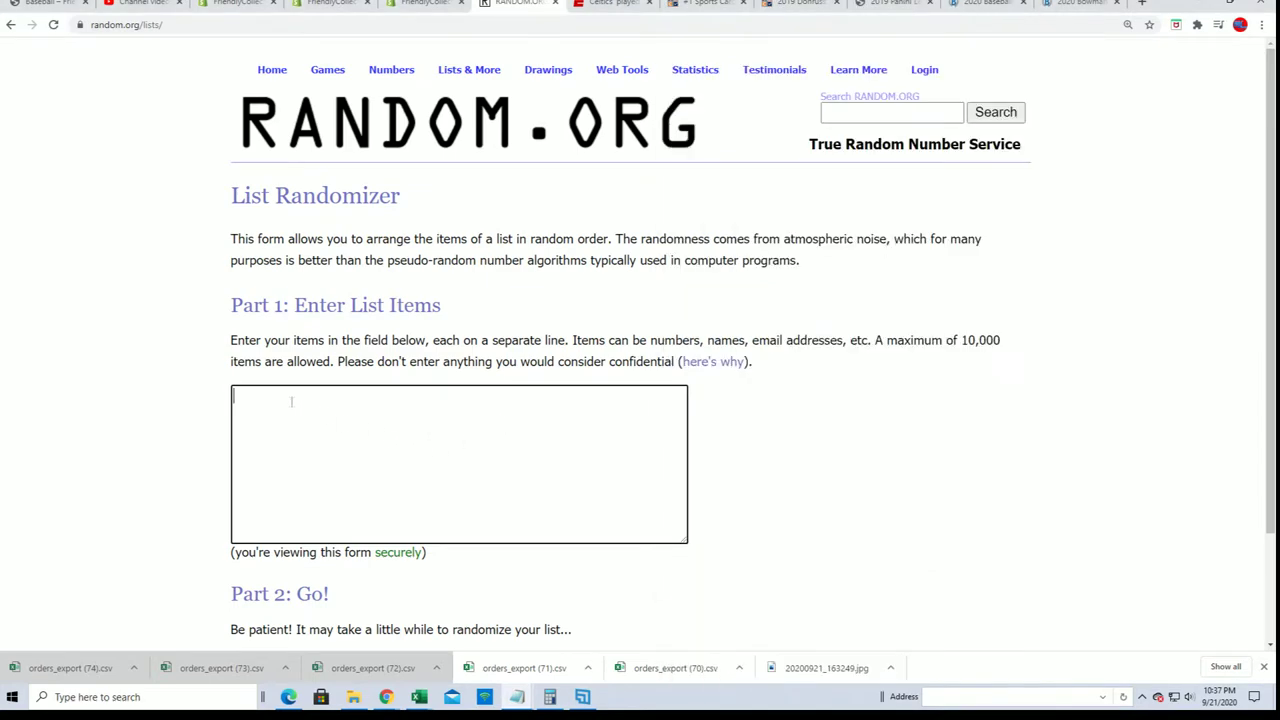
{"action": "right_click", "coordinate": [285, 398]}
{"action": "left_click", "coordinate": [309, 505]}
{"action": "scroll", "coordinate": [871, 434], "scroll_direction": "down", "scroll_amount": 3}
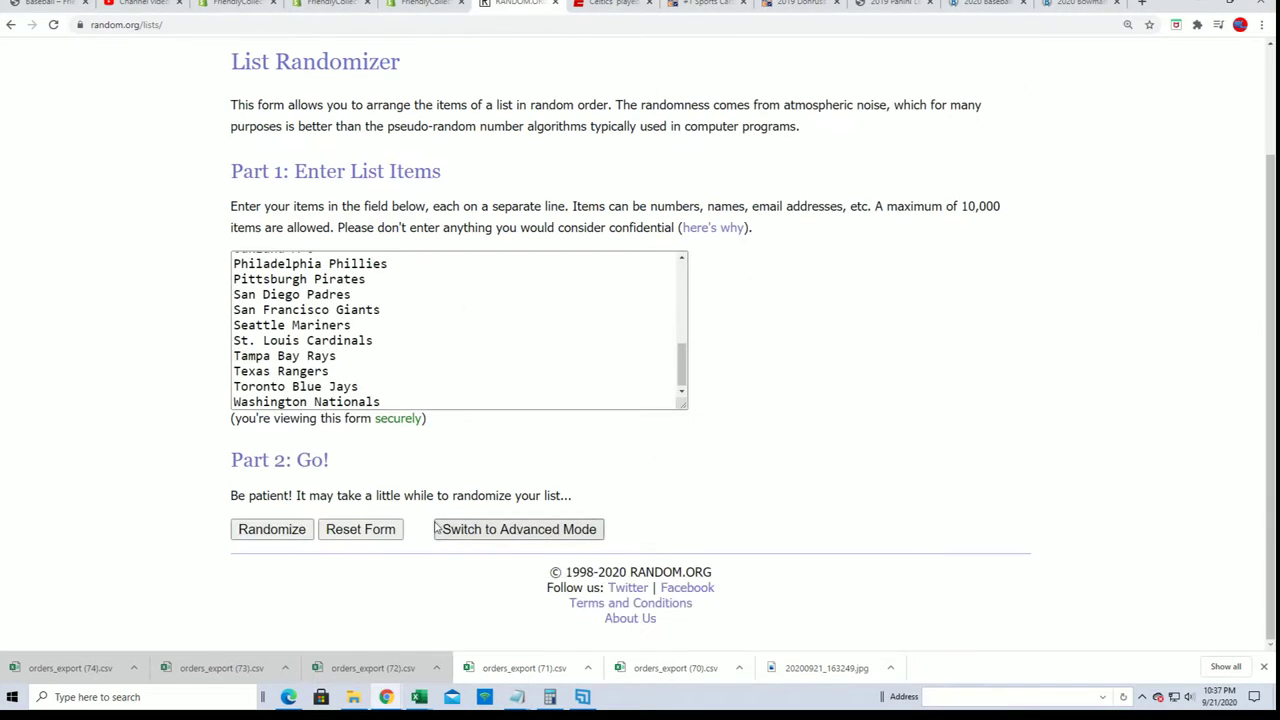
- Randomize the team list and reshuffle it five more times, ending with Pittsburgh Pirates first
{"action": "left_click", "coordinate": [279, 535]}
{"action": "scroll", "coordinate": [320, 500], "scroll_direction": "down", "scroll_amount": 4}
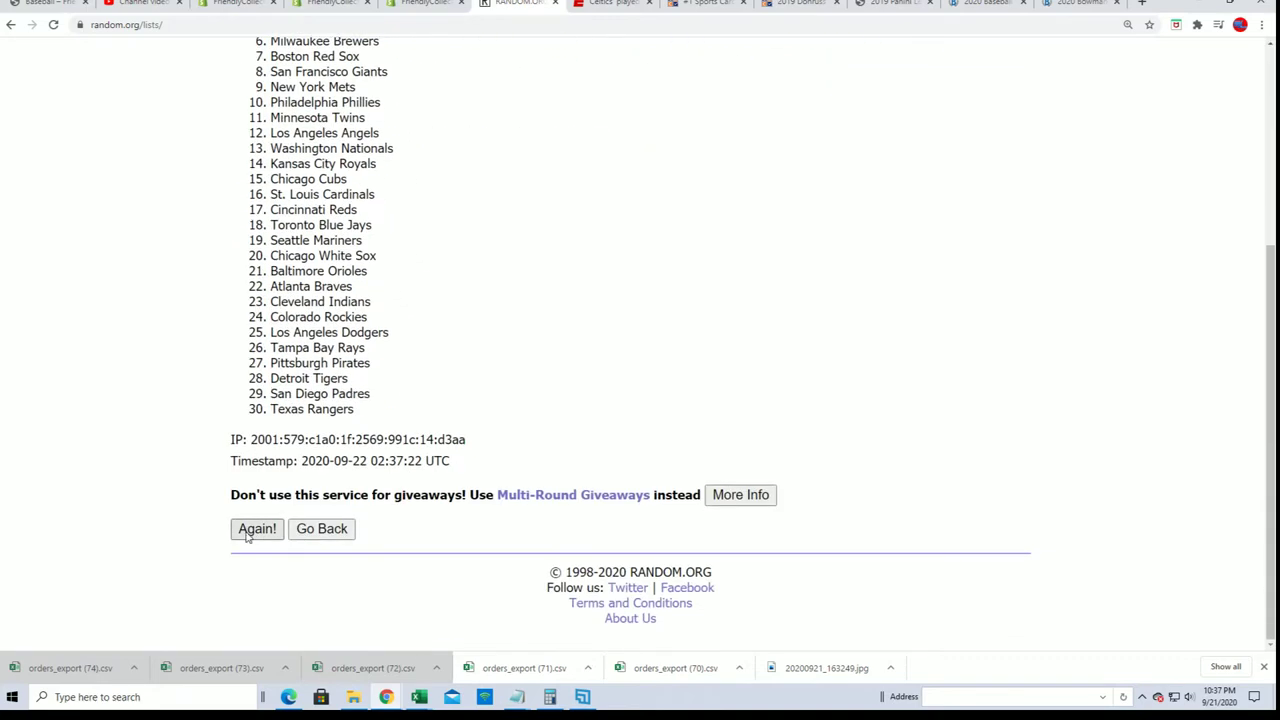
{"action": "scroll", "coordinate": [414, 449], "scroll_direction": "down", "scroll_amount": 4}
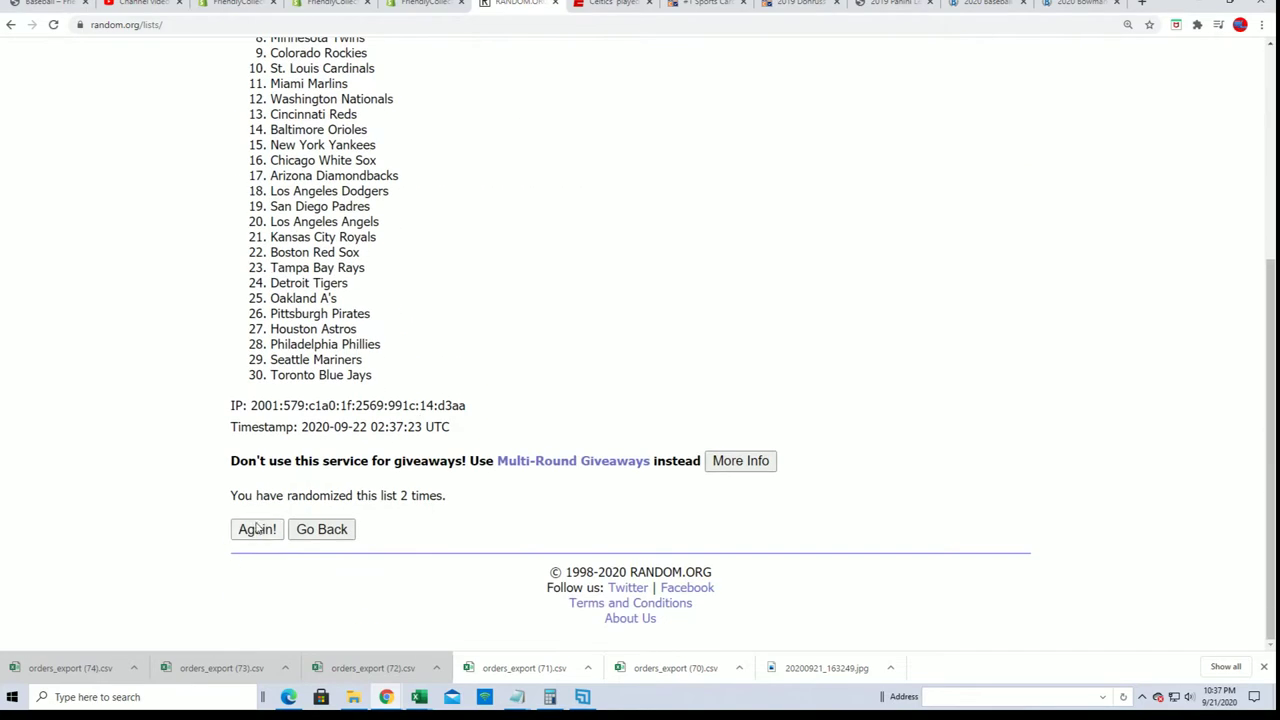
{"action": "left_click", "coordinate": [257, 529]}
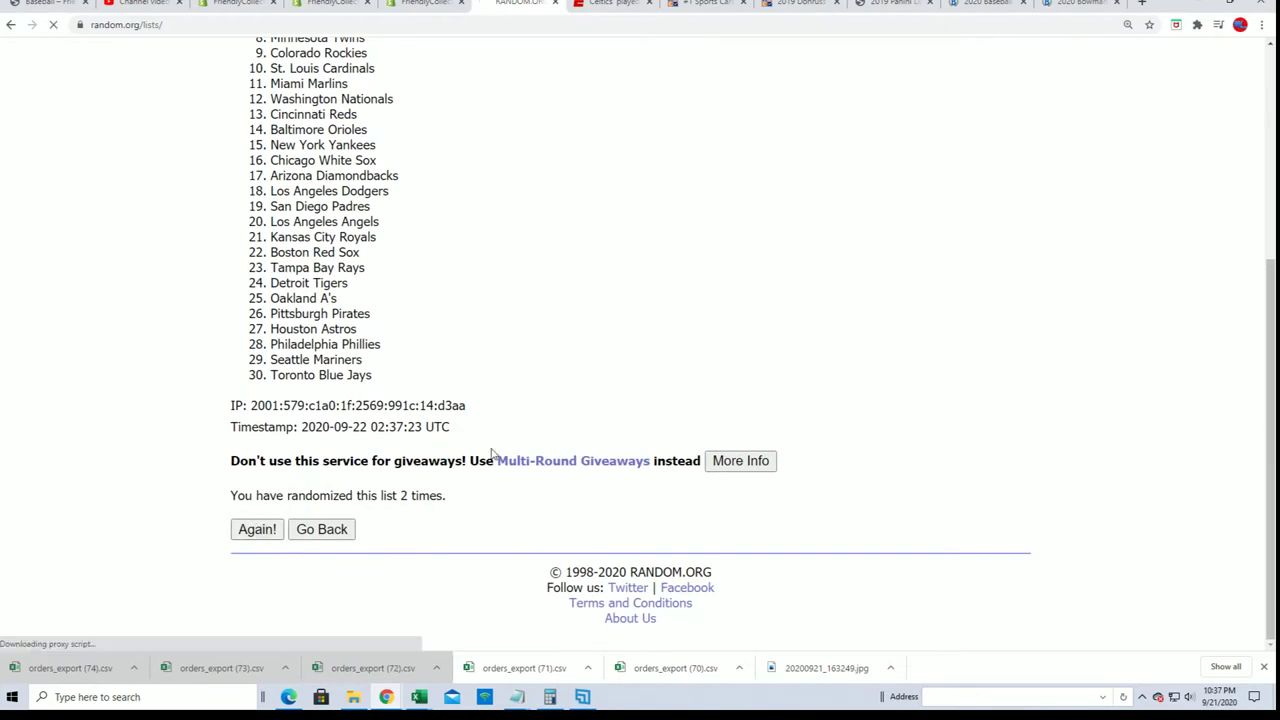
{"action": "scroll", "coordinate": [257, 537], "scroll_direction": "down", "scroll_amount": 4}
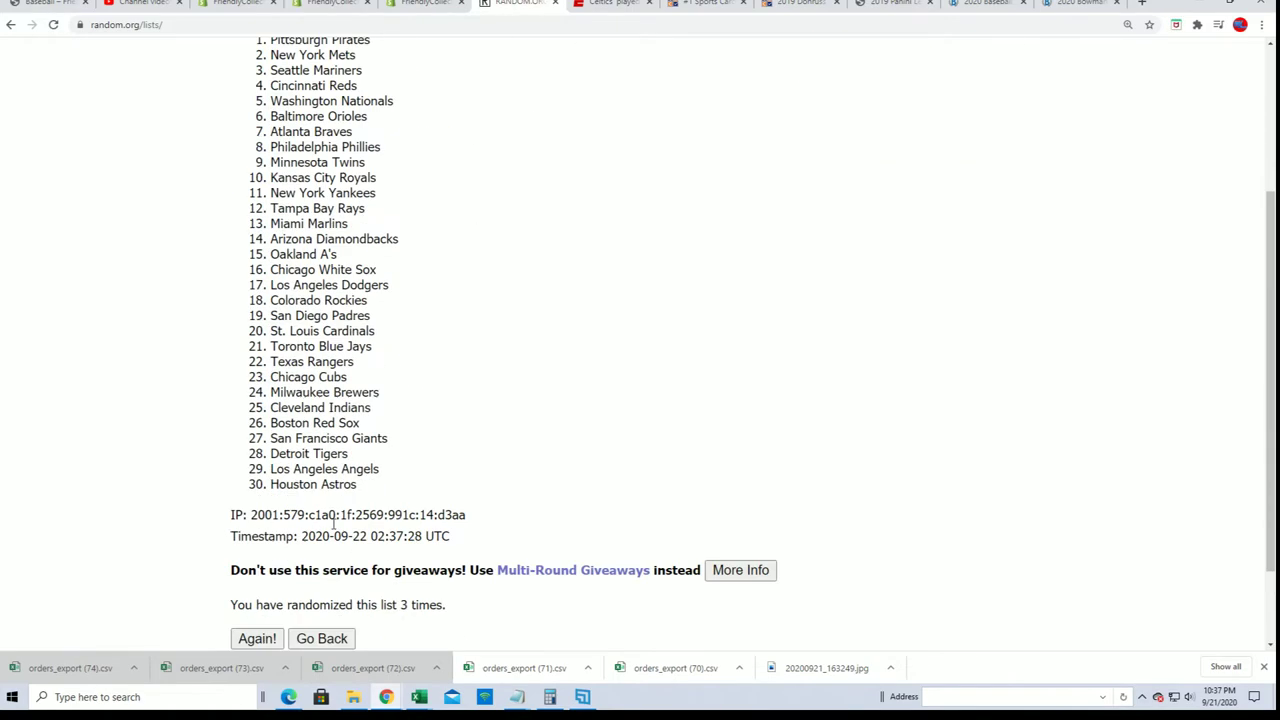
{"action": "left_click", "coordinate": [256, 530]}
{"action": "scroll", "coordinate": [337, 474], "scroll_direction": "down", "scroll_amount": 3}
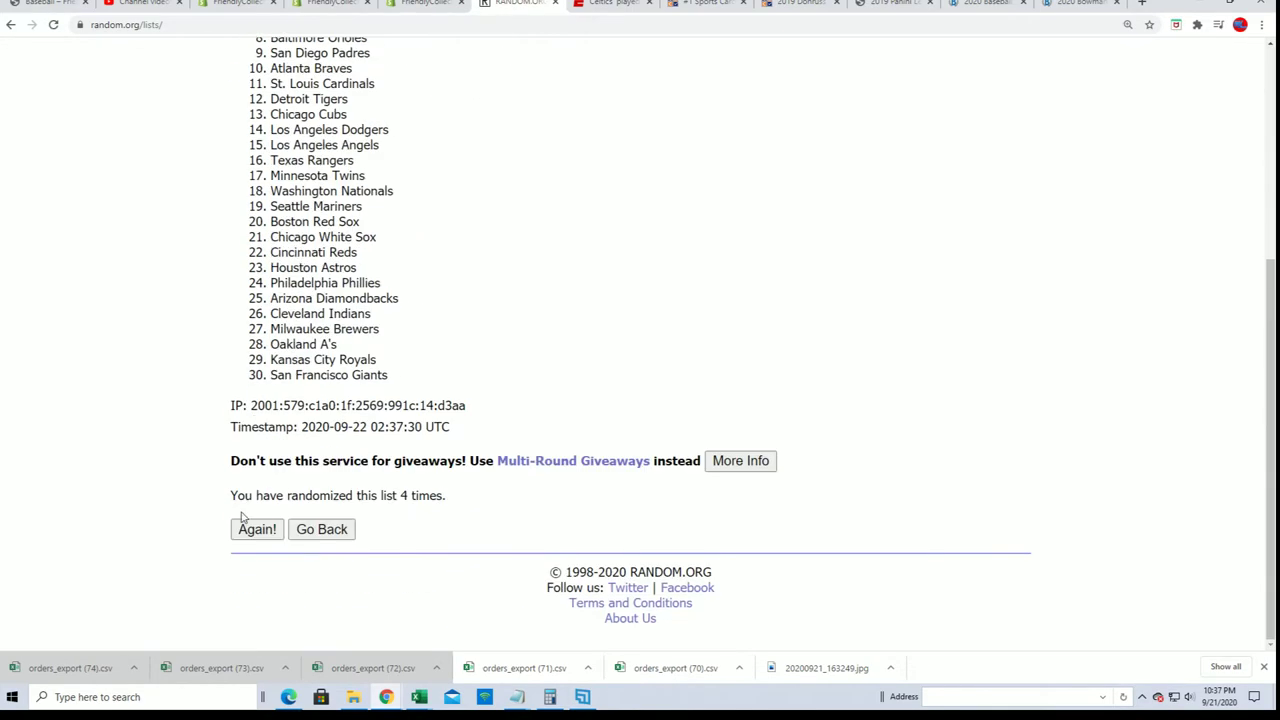
{"action": "left_click", "coordinate": [252, 529]}
{"action": "scroll", "coordinate": [415, 464], "scroll_direction": "down", "scroll_amount": 4}
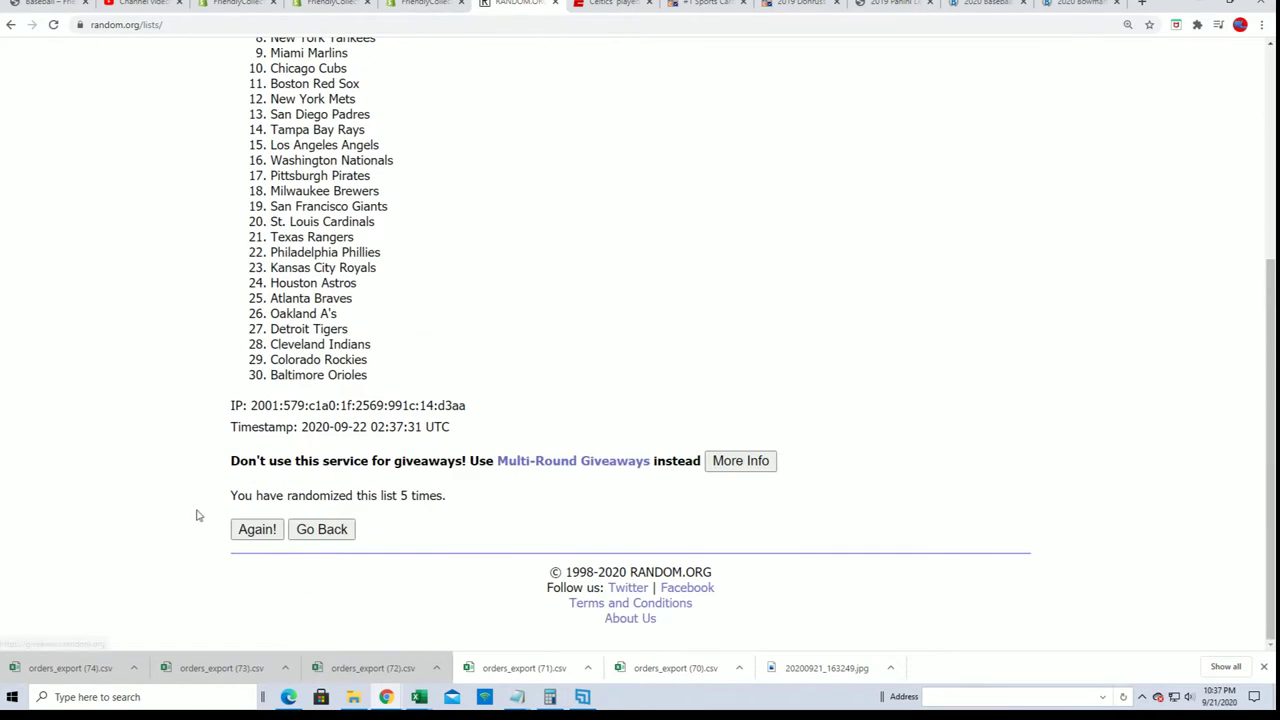
{"action": "left_click", "coordinate": [254, 529]}
{"action": "scroll", "coordinate": [503, 440], "scroll_direction": "down", "scroll_amount": 4}
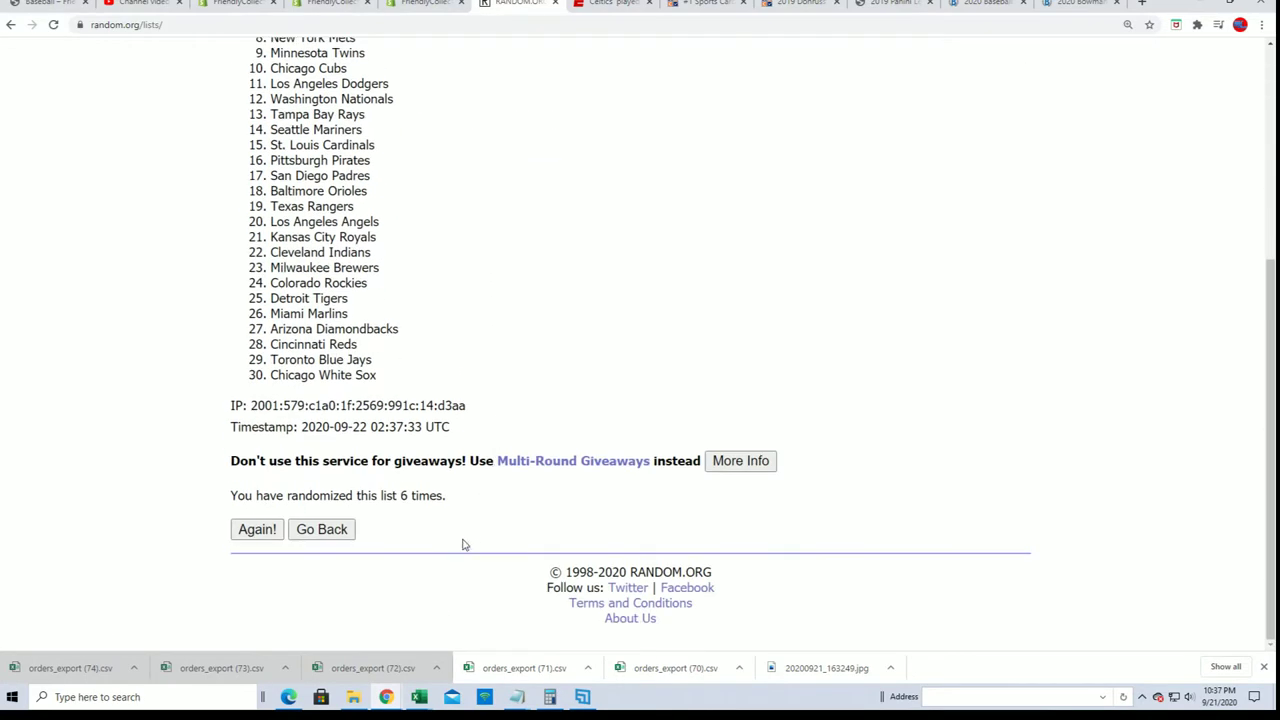
{"action": "left_click", "coordinate": [256, 529]}
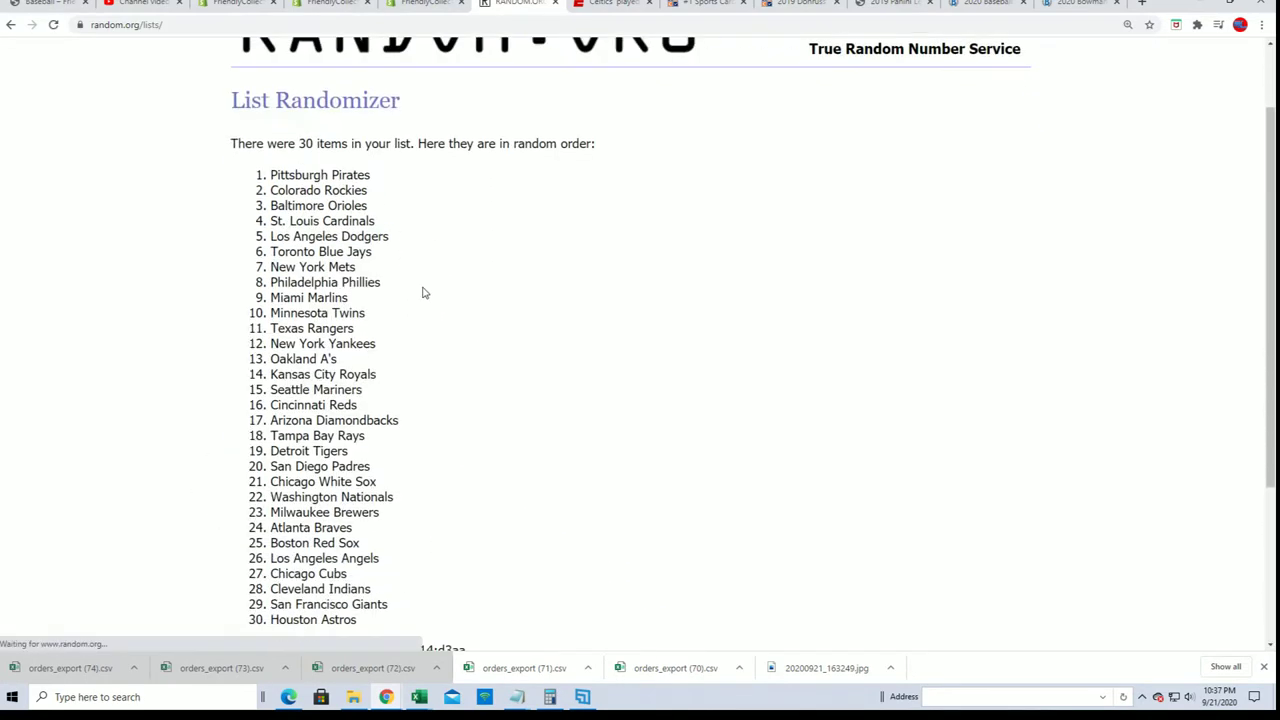
- Copy all 30 shuffled team names from the randomizer results
{"action": "mouse_move", "coordinate": [273, 134]}
{"action": "left_mouse_down"}
{"action": "mouse_move", "coordinate": [403, 471]}
{"action": "mouse_move", "coordinate": [398, 586]}
{"action": "left_mouse_up"}
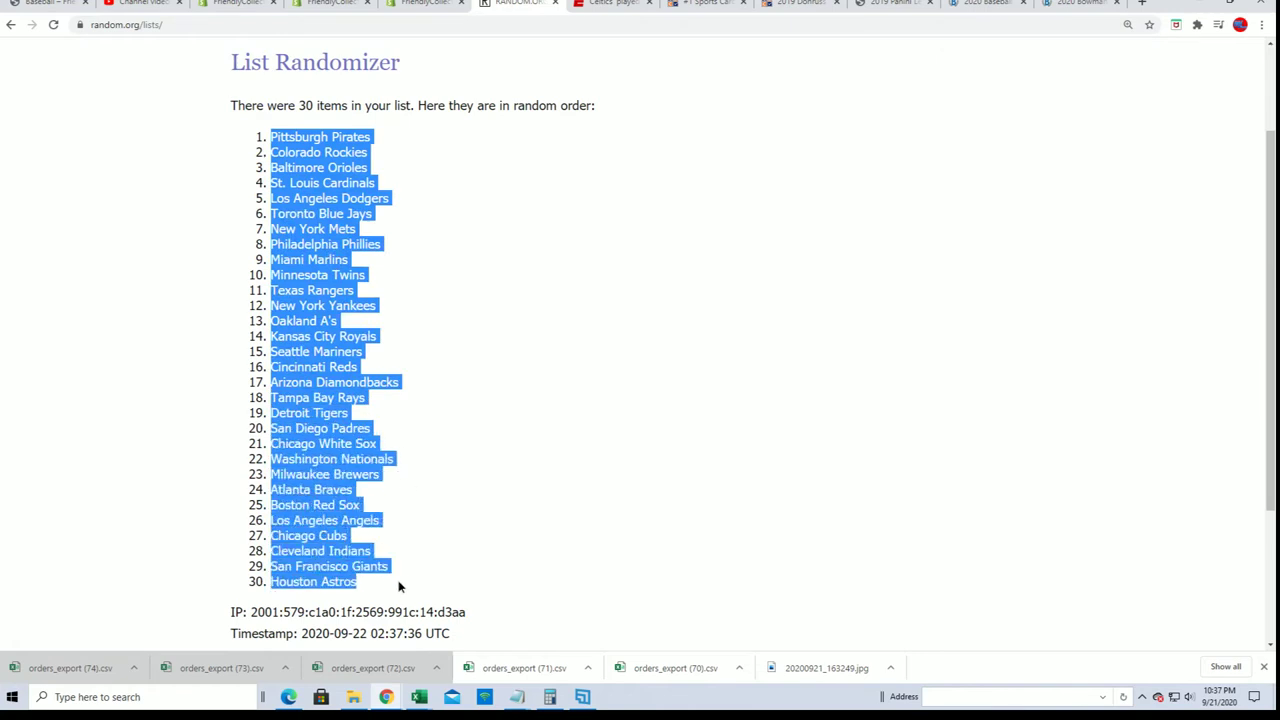
{"action": "right_click", "coordinate": [315, 452]}
{"action": "left_click", "coordinate": [337, 458]}
{"action": "scroll", "coordinate": [529, 551], "scroll_direction": "down", "scroll_amount": 2}
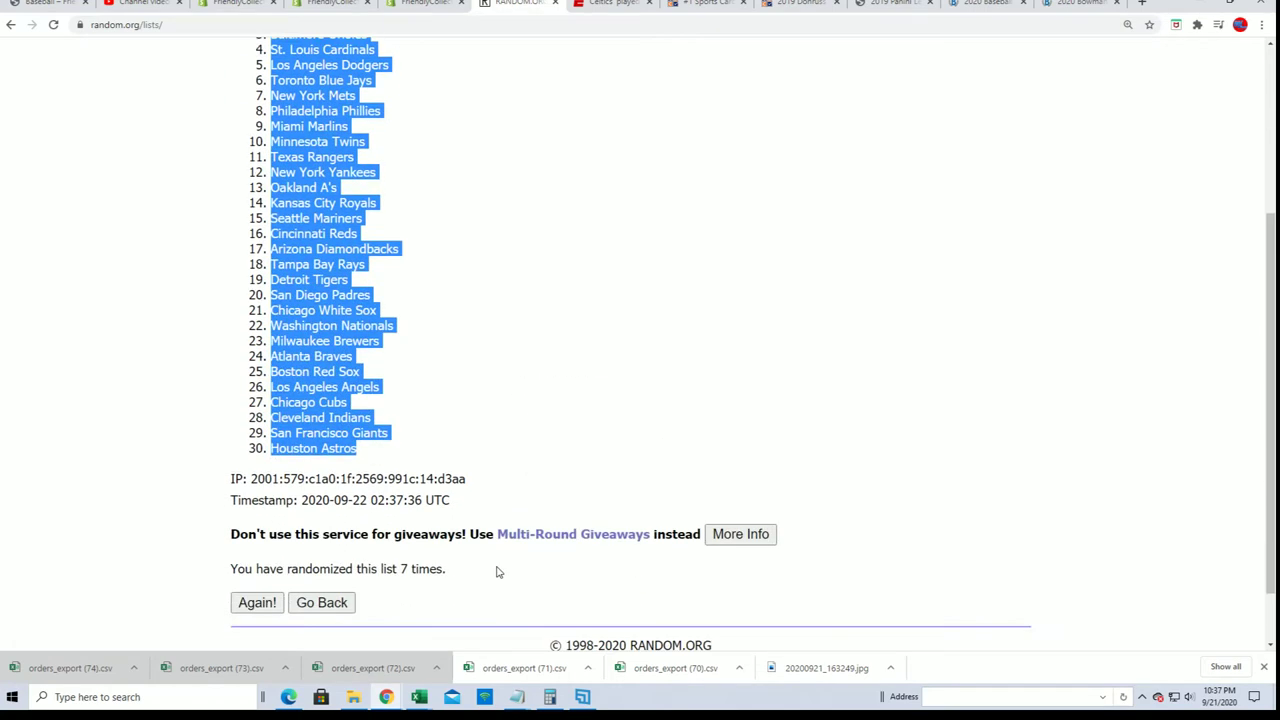
{"action": "scroll", "coordinate": [494, 571], "scroll_direction": "up", "scroll_amount": 2}
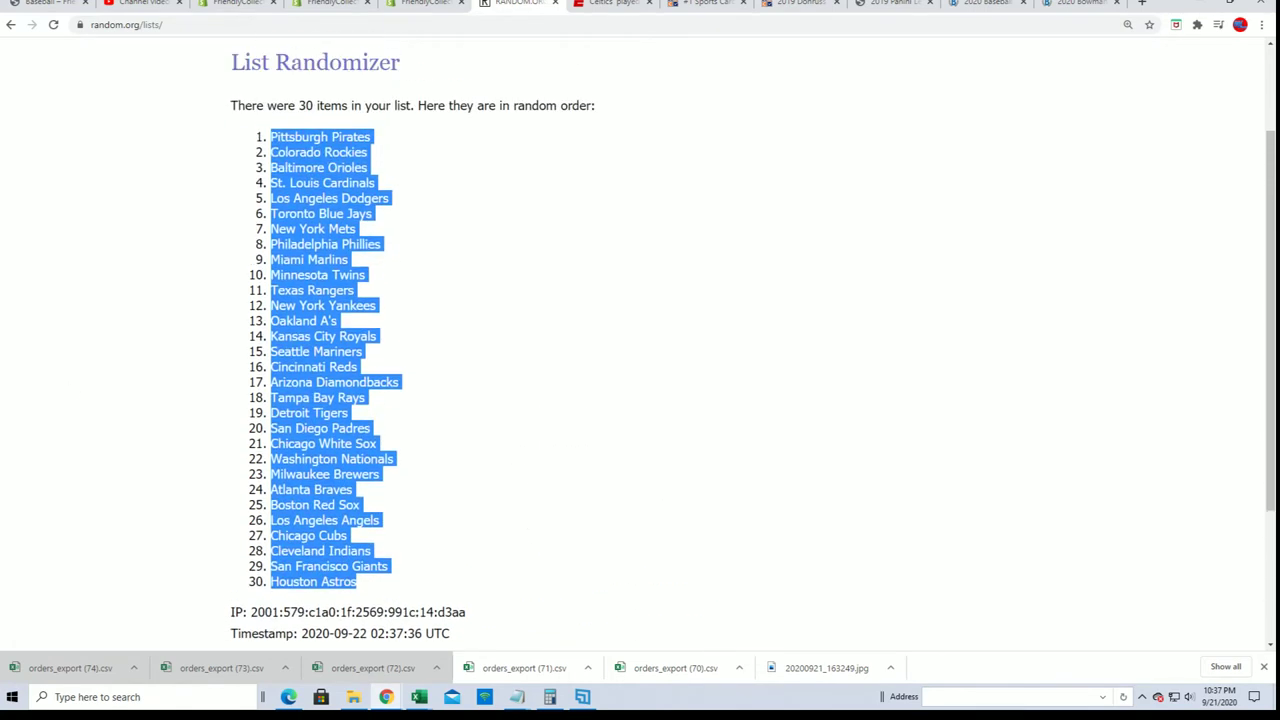
- Paste the teams into Excel at B2 as plain text via Paste Special
{"action": "key", "text": "alt+Tab"}
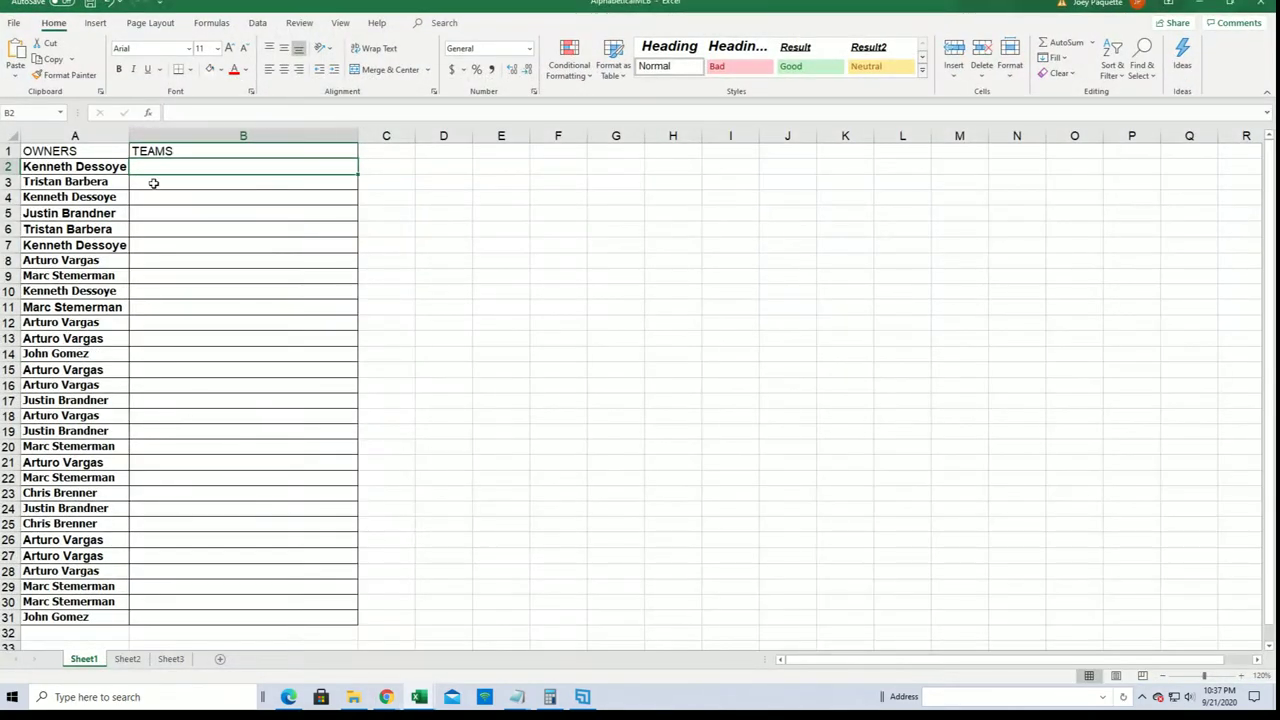
{"action": "right_click", "coordinate": [142, 166]}
{"action": "left_click", "coordinate": [193, 255]}
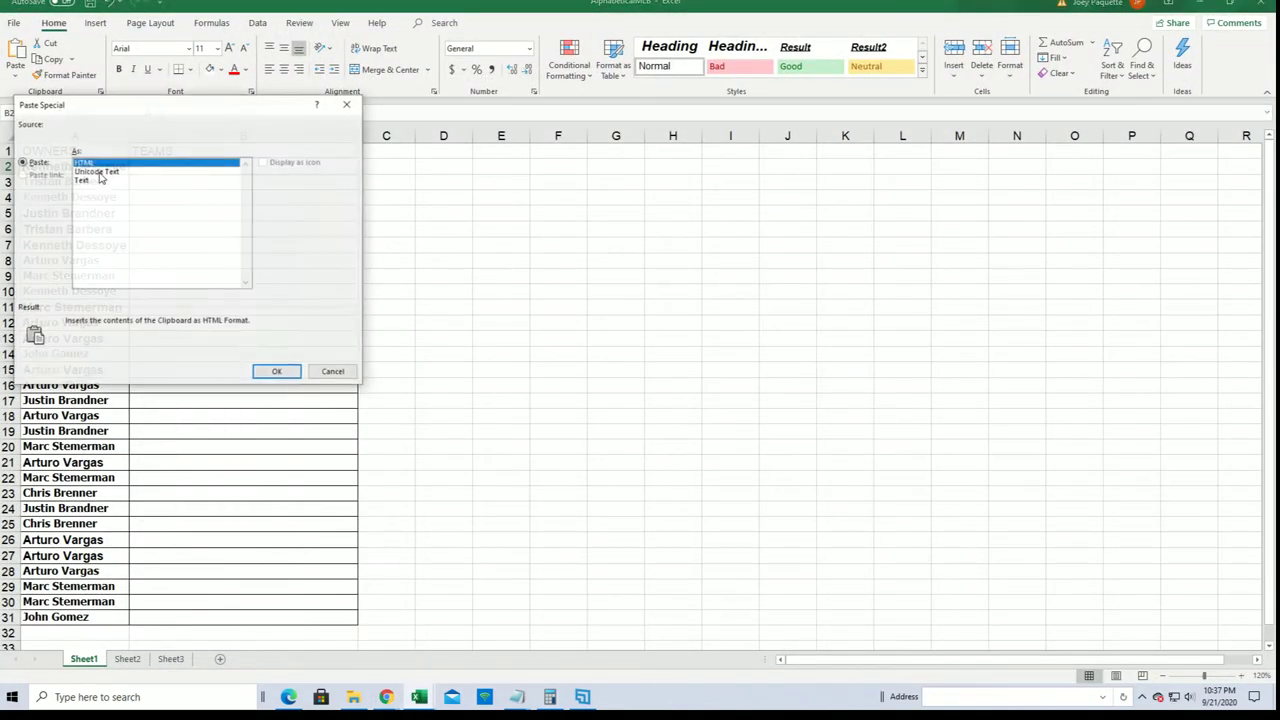
{"action": "left_click", "coordinate": [120, 180]}
{"action": "left_click", "coordinate": [272, 371]}
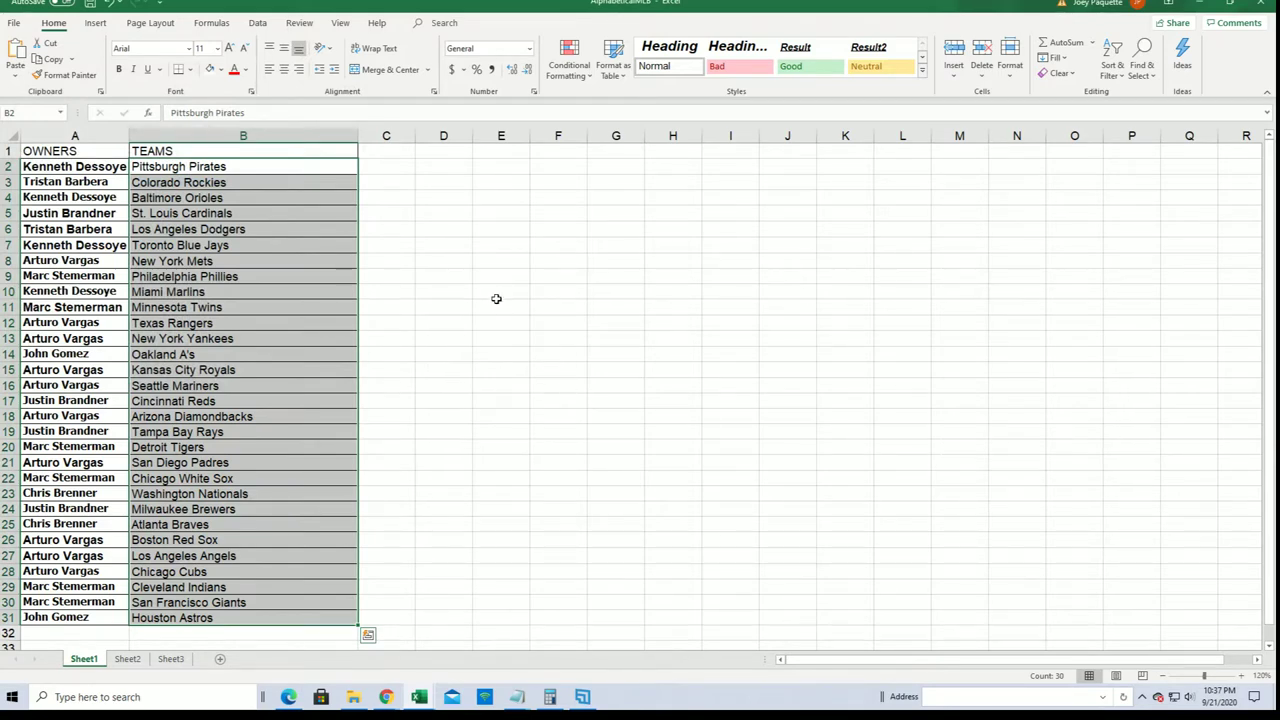
{"action": "key", "text": "Escape"}
- Sort the team column A to Z, expanding the selection so owners stay paired
{"action": "left_click_drag", "start_coordinate": [180, 166], "coordinate": [245, 634]}
{"action": "left_click", "coordinate": [1114, 66]}
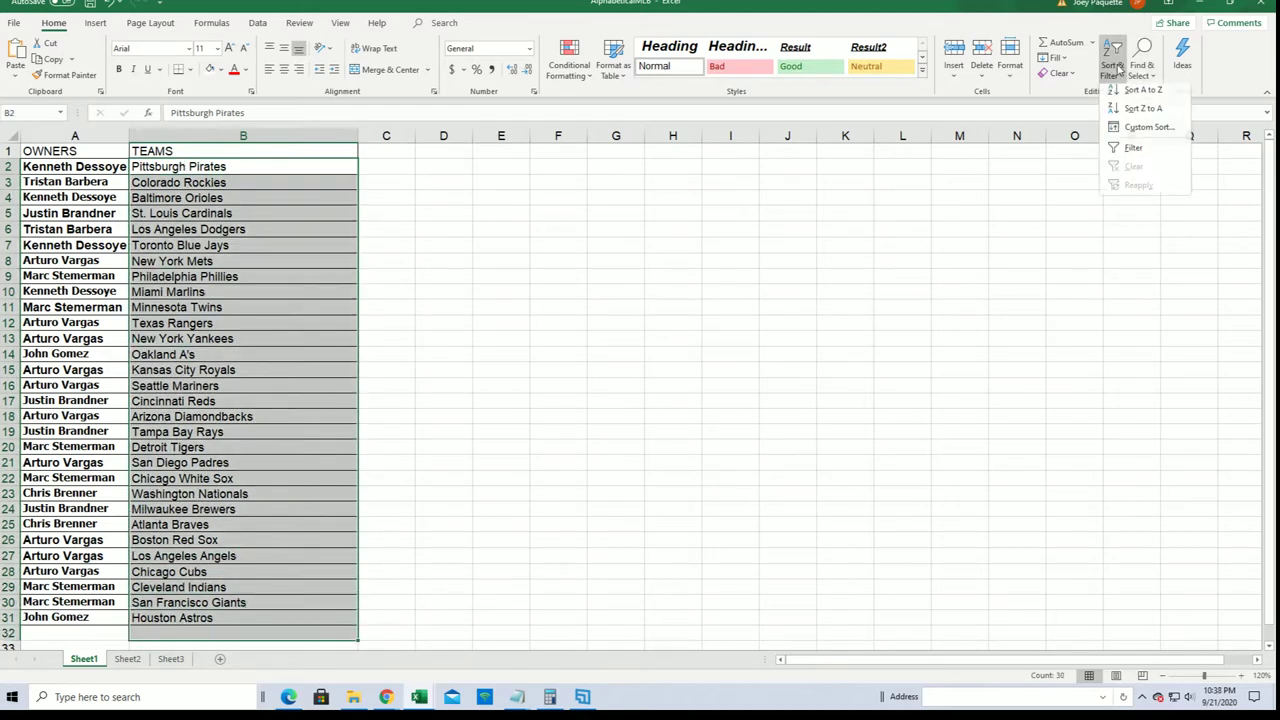
{"action": "left_click", "coordinate": [1128, 93]}
{"action": "left_click", "coordinate": [1117, 366]}
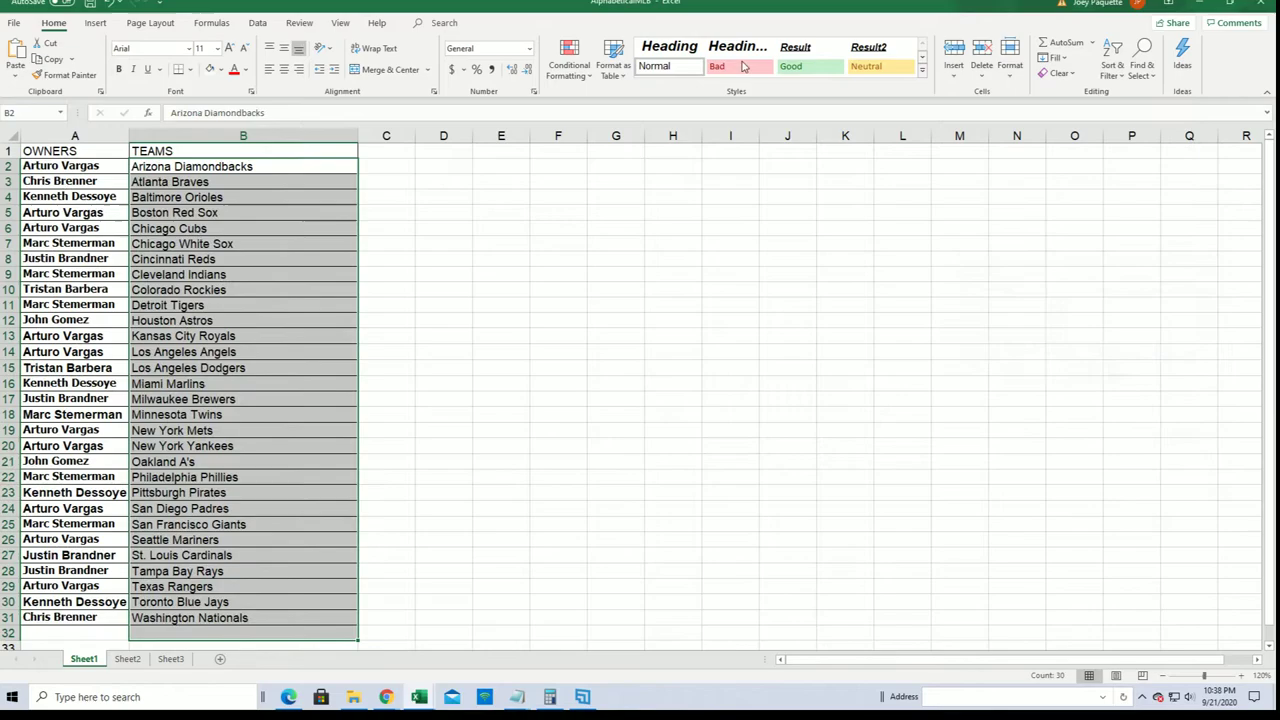